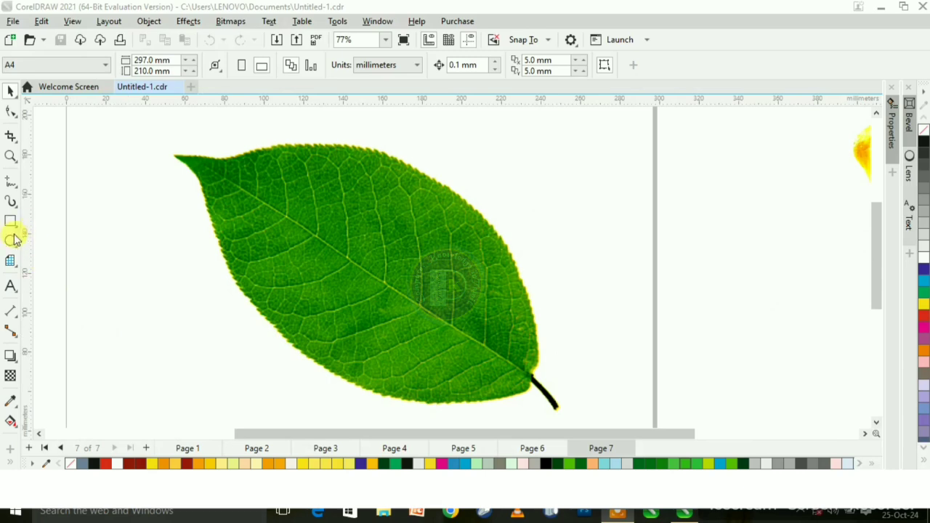
- Lock the leaf bitmap in place
left_click(10, 242)
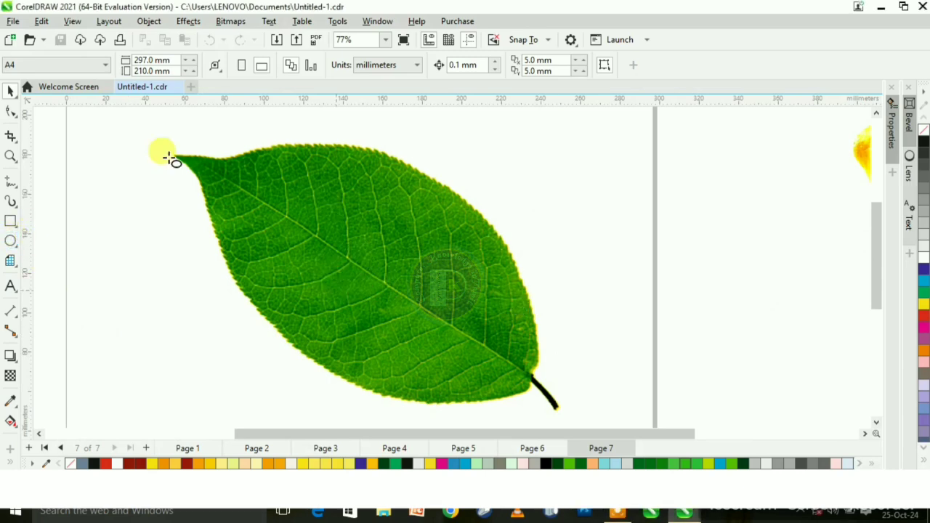
left_click(10, 91)
left_click(282, 251)
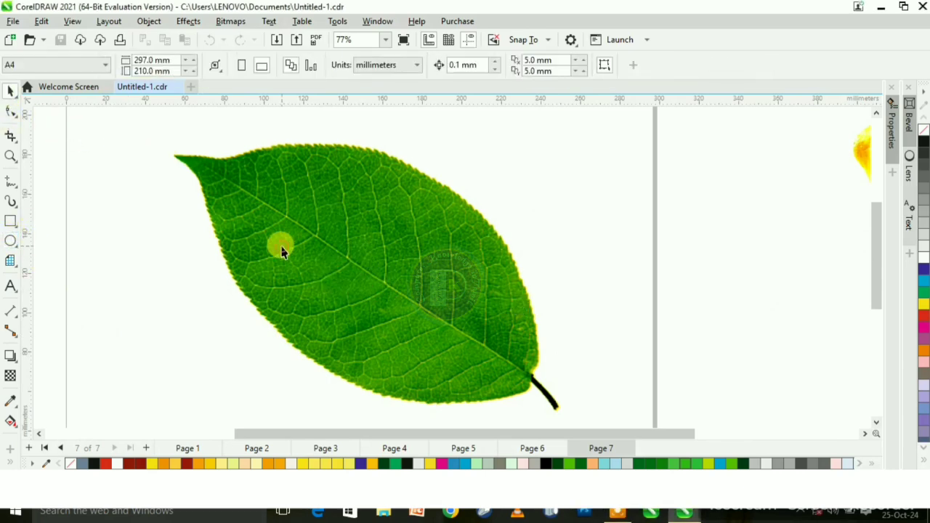
right_click(306, 258)
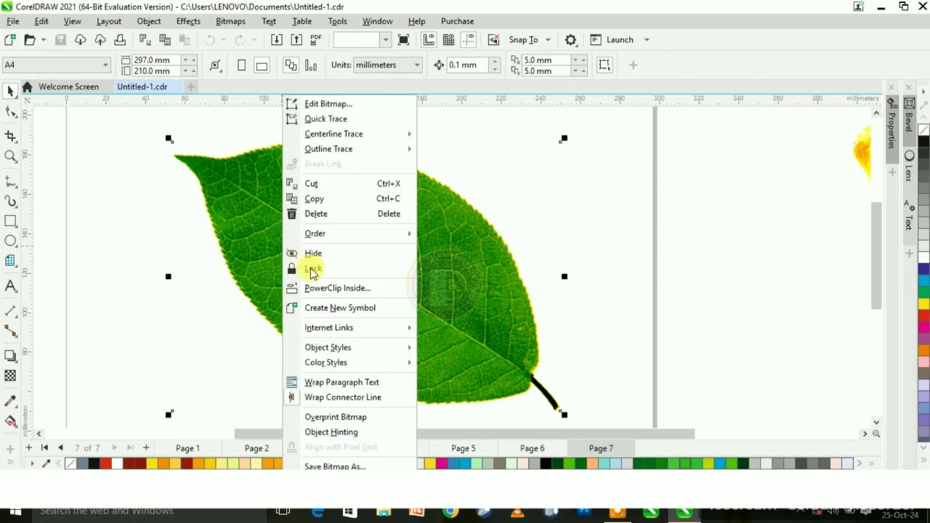
left_click(318, 269)
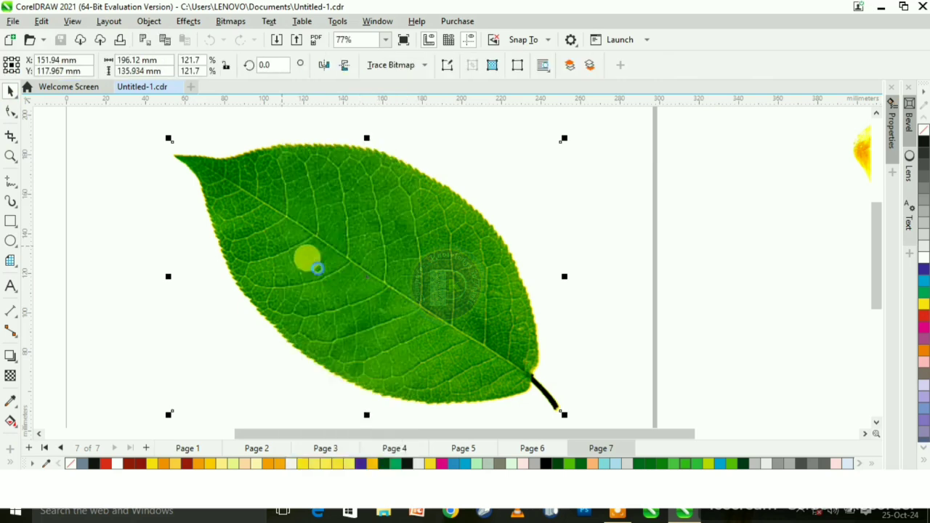
- Draw an ellipse about 23 by 25 mm on the leaf, below its central vein, and fill it white
left_click(10, 242)
left_click_drag(336, 263, 367, 298)
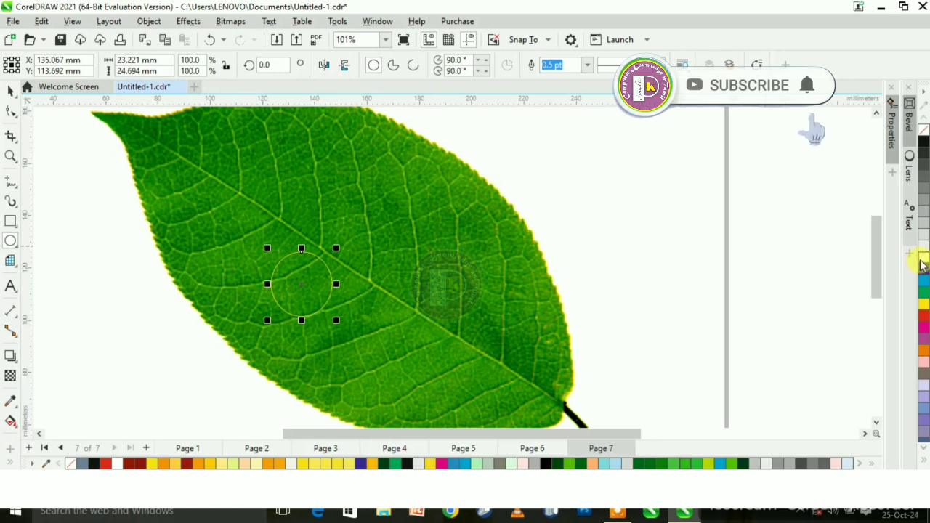
left_click(923, 258)
left_click(11, 91)
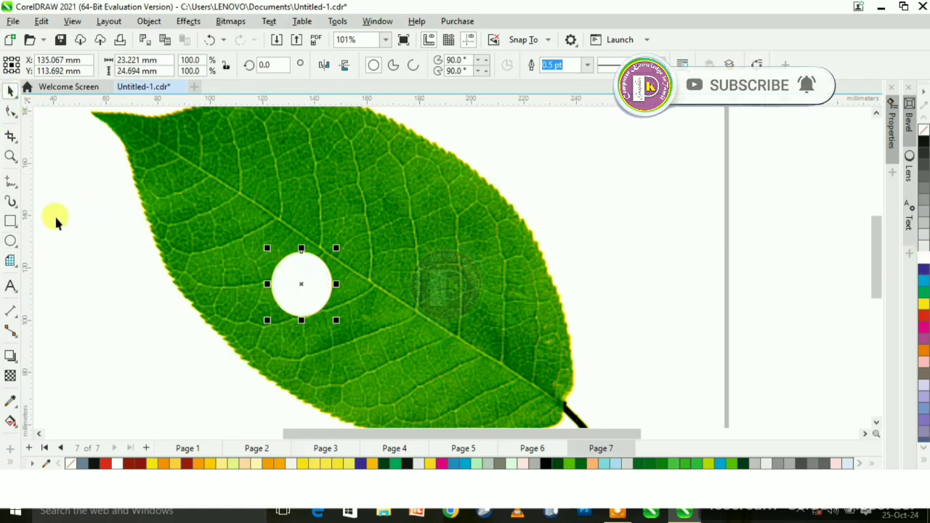
- Add a drop shadow falling below the ellipse, offset about 0.5 mm horizontally and -4.9 mm vertically, with 75 opacity
left_click(11, 357)
left_click_drag(295, 295, 301, 325)
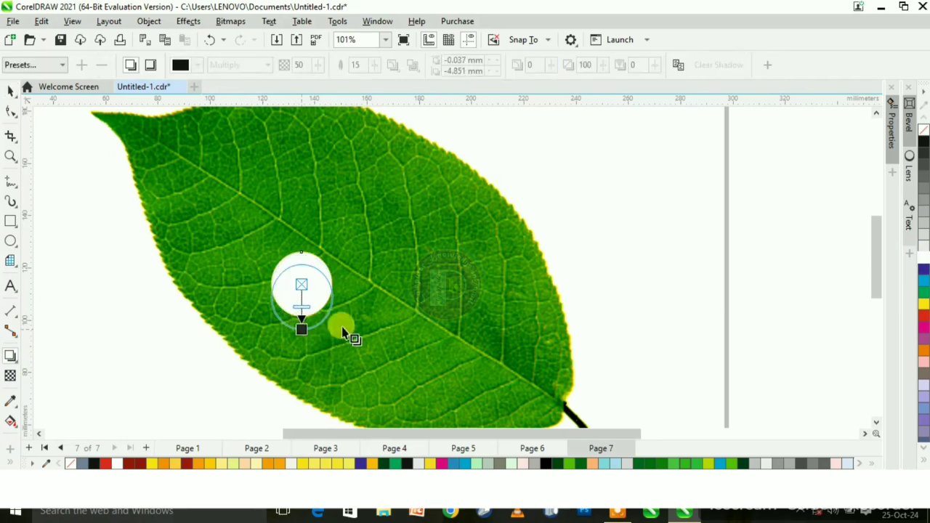
scroll(325, 289, "up", 2)
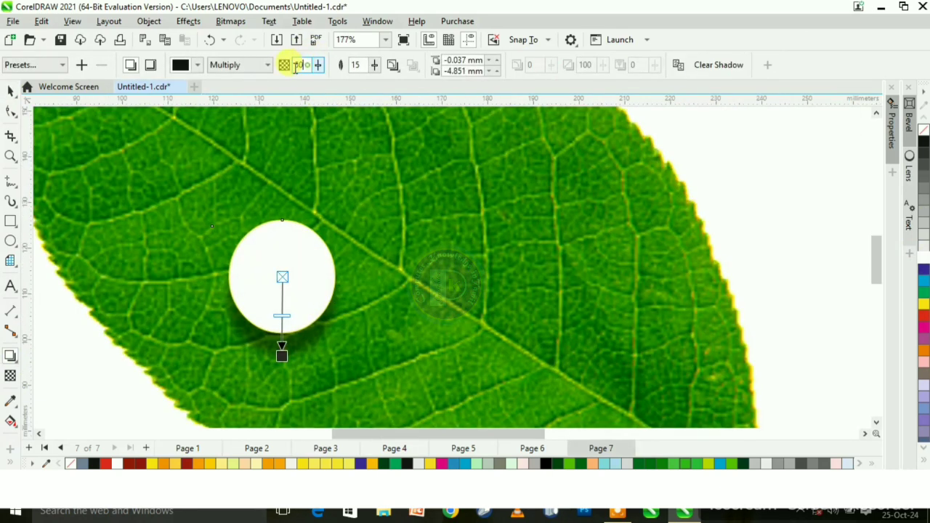
type("7")
key("Return")
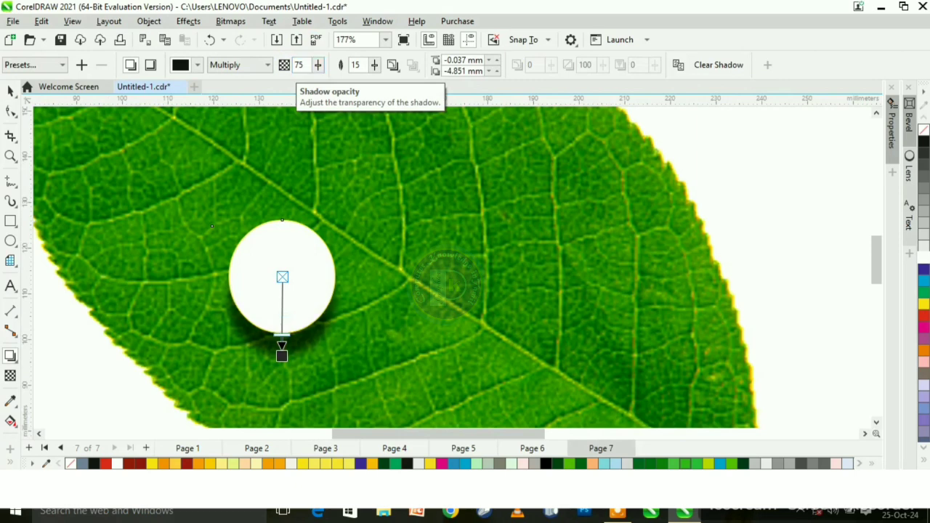
mouse_move(284, 352)
left_mouse_down()
mouse_move(283, 339)
mouse_move(312, 386)
mouse_move(284, 355)
mouse_move(289, 347)
mouse_move(287, 356)
left_mouse_up()
- Break the drop shadow apart from the ellipse and keep both in their original position
left_click(10, 89)
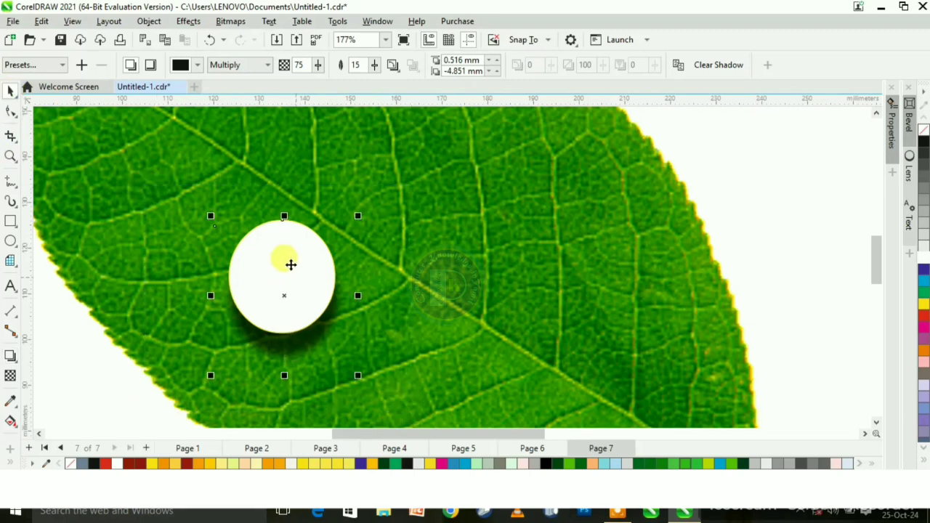
right_click(290, 264)
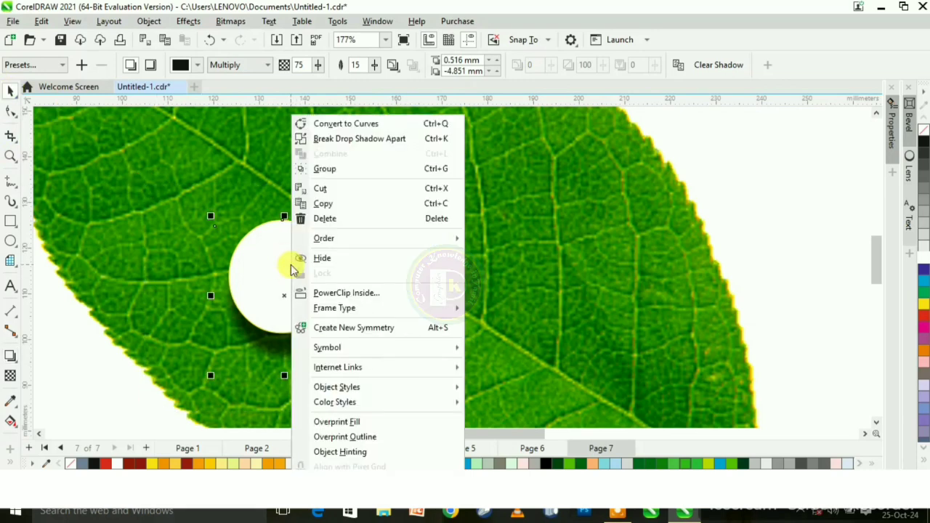
left_click(358, 141)
left_click_drag(285, 273, 353, 242)
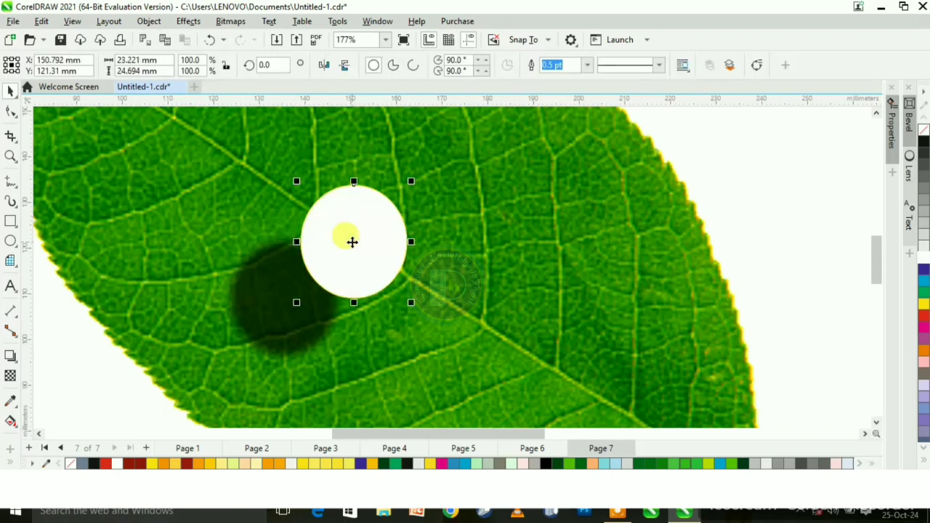
key("ctrl+z")
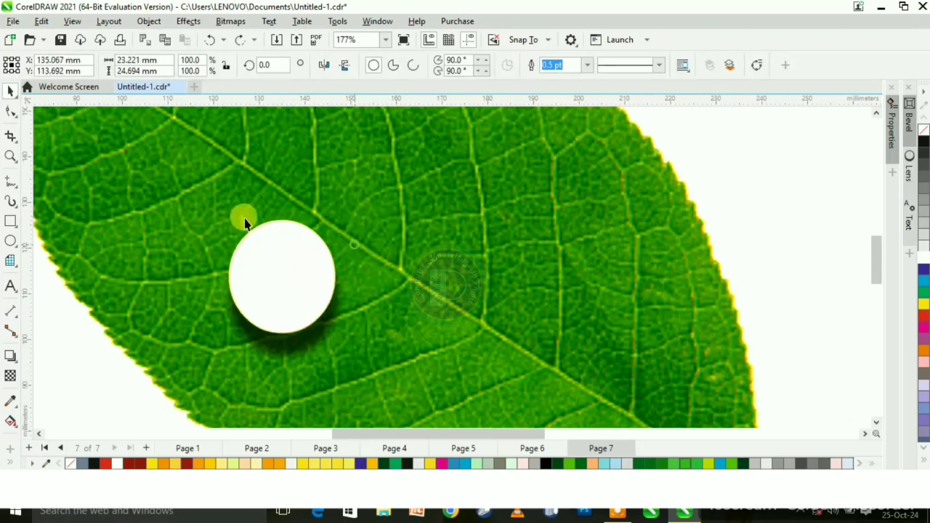
- Trim the separated shadow with the ellipse, leaving the ellipse in its original place
left_click_drag(173, 187, 421, 388)
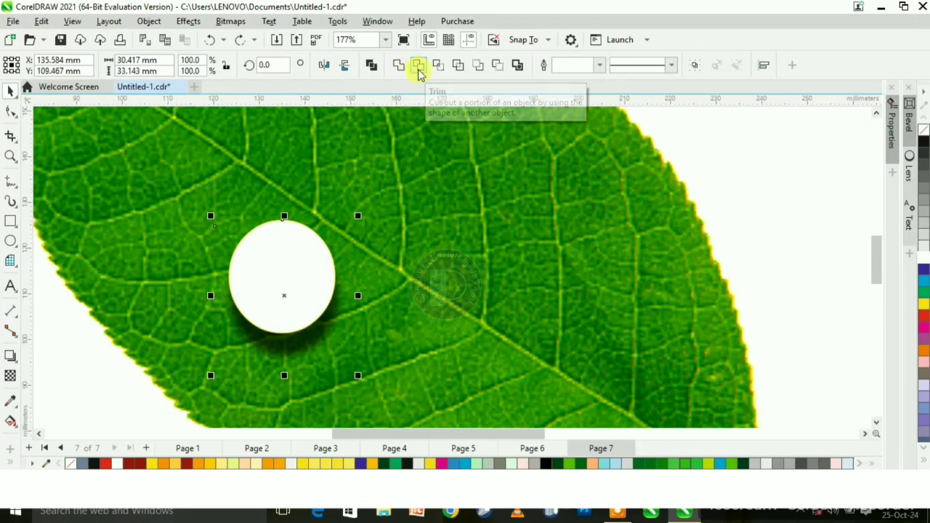
left_click(418, 66)
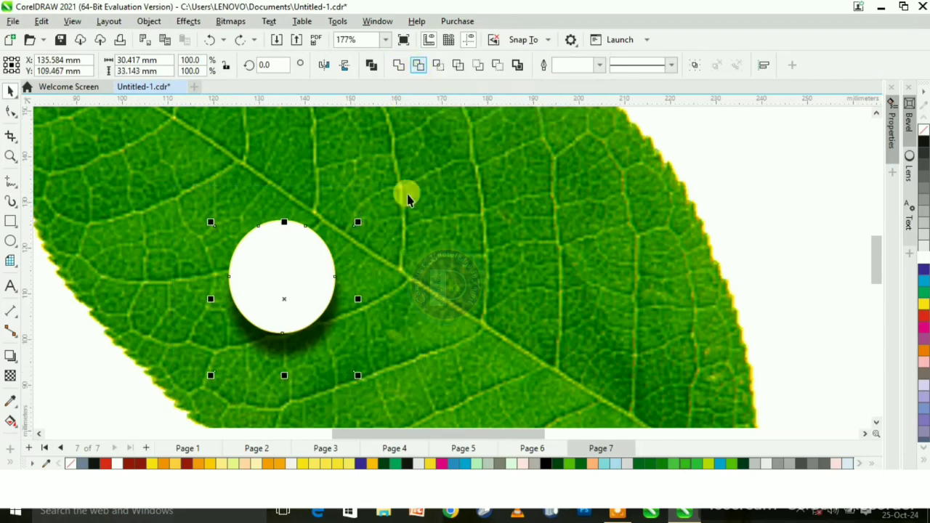
left_click(268, 263)
left_click_drag(268, 263, 409, 239)
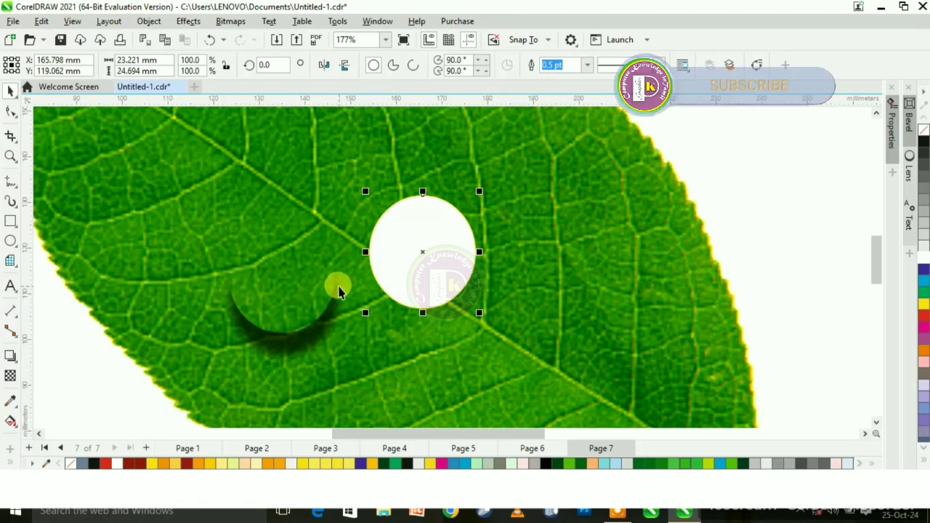
key("ctrl+z")
key("Escape")
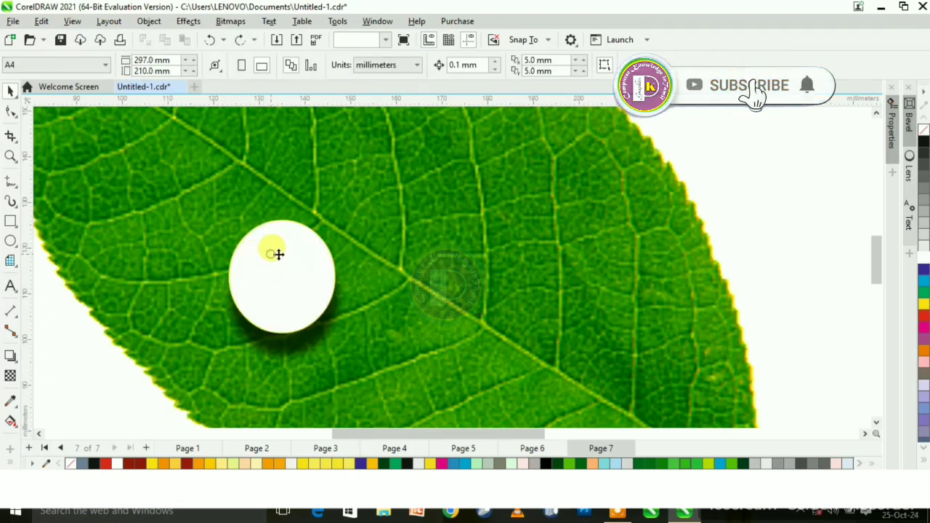
- Apply the Inner Top Right shadow preset to the ellipse and adjust its offset to about -0.3 mm horizontally and -3.1 mm vertically
left_click(274, 254)
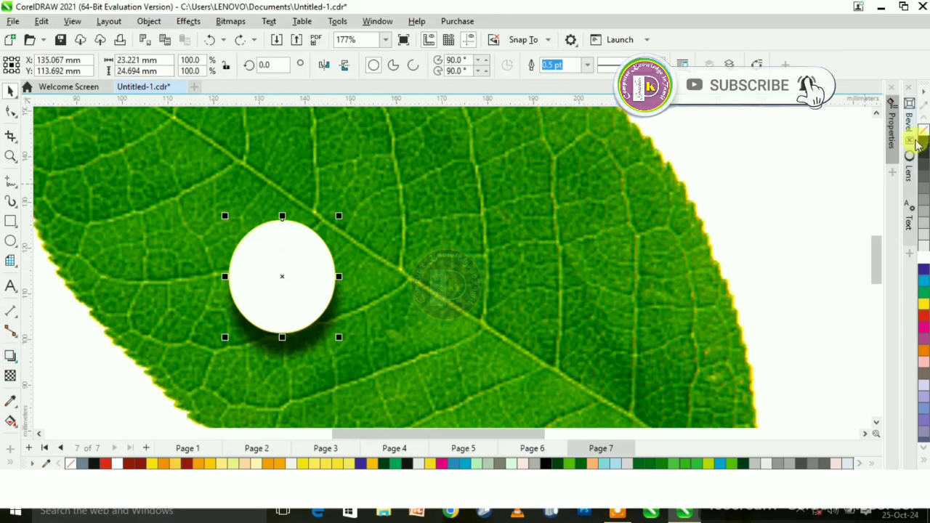
left_click(12, 354)
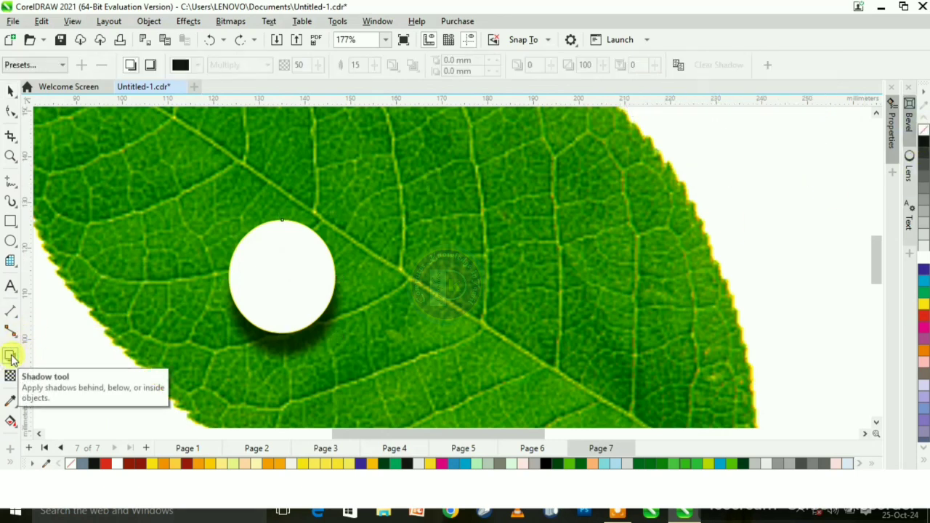
left_click_drag(284, 227, 287, 266)
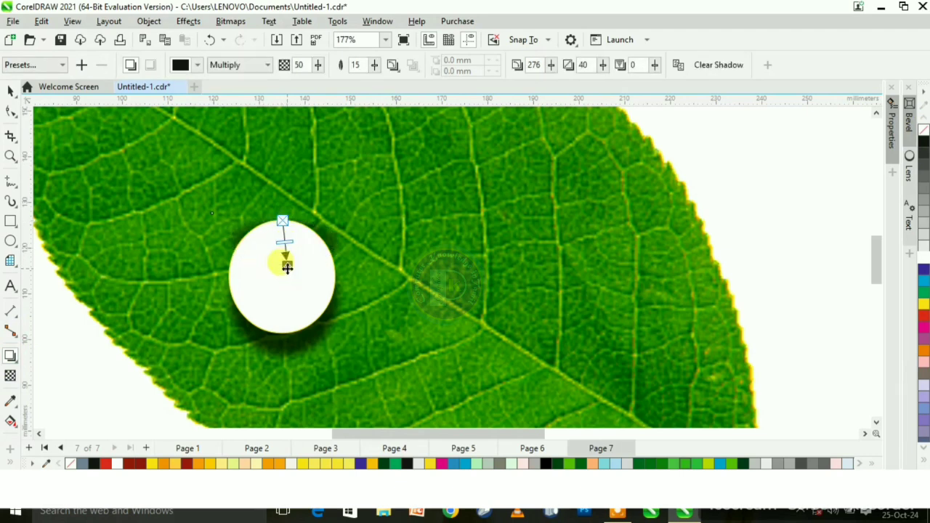
left_click(64, 65)
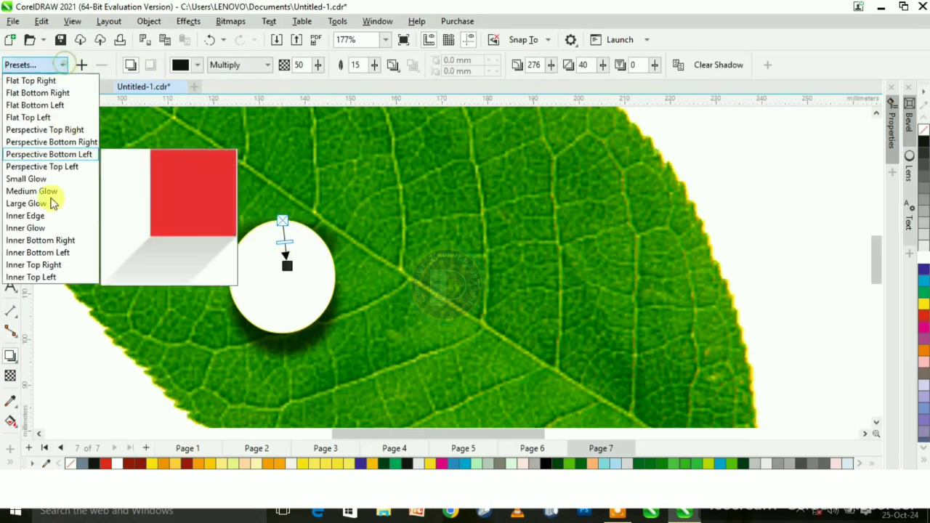
left_click(42, 264)
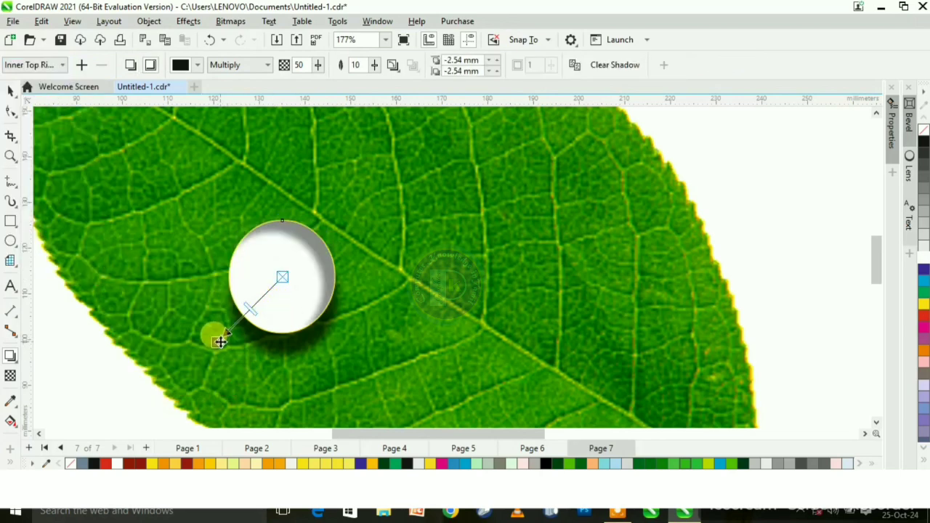
left_click_drag(217, 345, 274, 346)
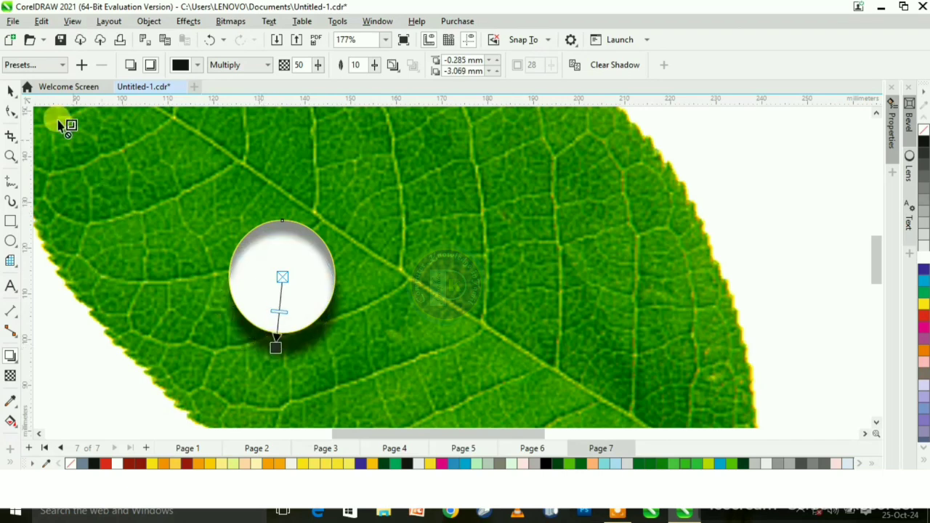
- Remove the outline and the white fill from the ellipse
left_click(10, 91)
left_click(269, 305)
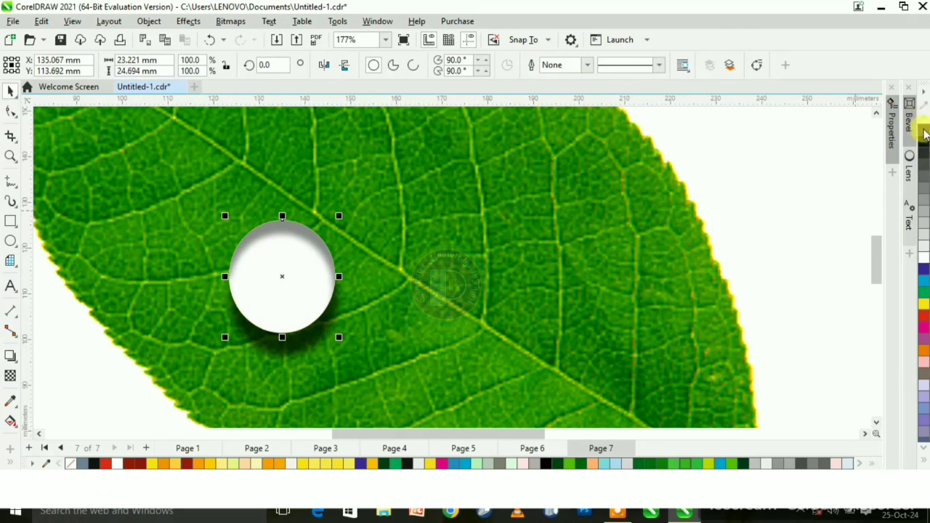
left_click(924, 129)
left_click(382, 235)
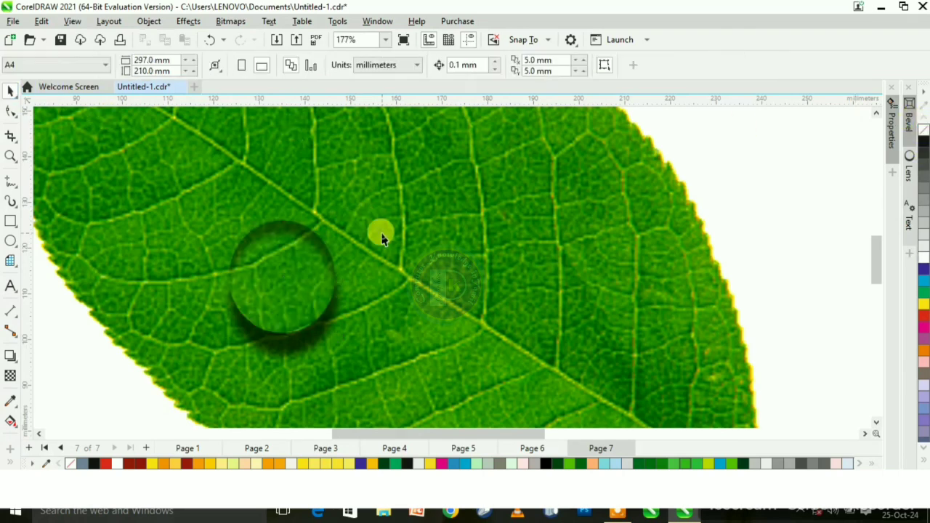
- Draw a closed triangle about 9 by 8.6 mm with the Pen tool inside the upper part of the droplet
left_click(9, 185)
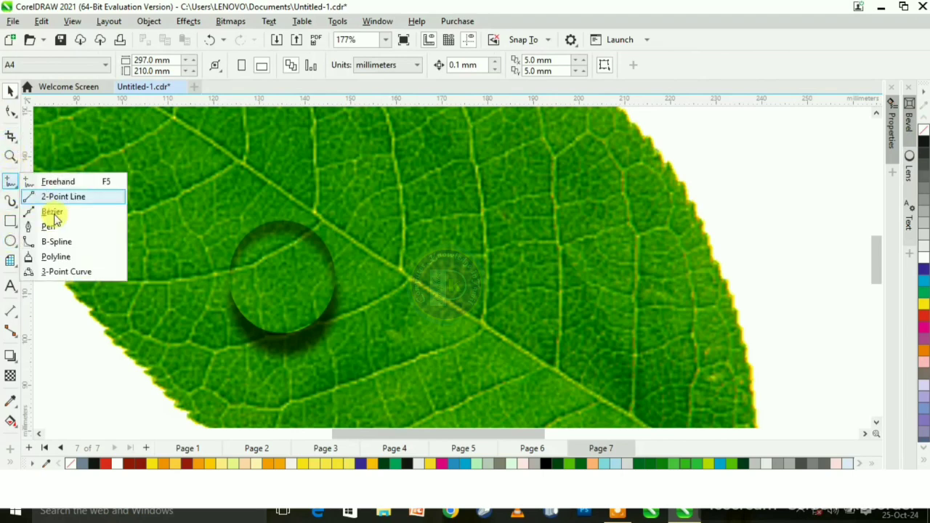
left_click(70, 228)
left_click(292, 229)
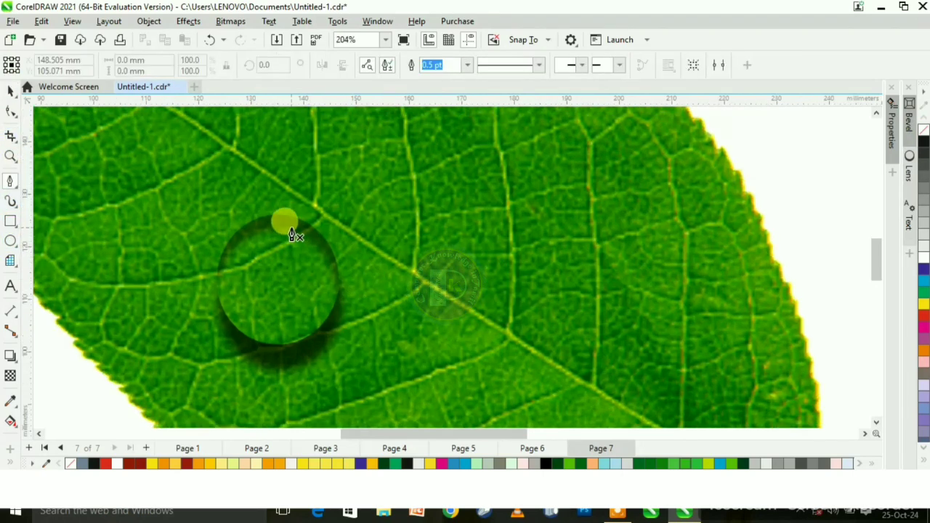
left_click(325, 266)
left_click(278, 273)
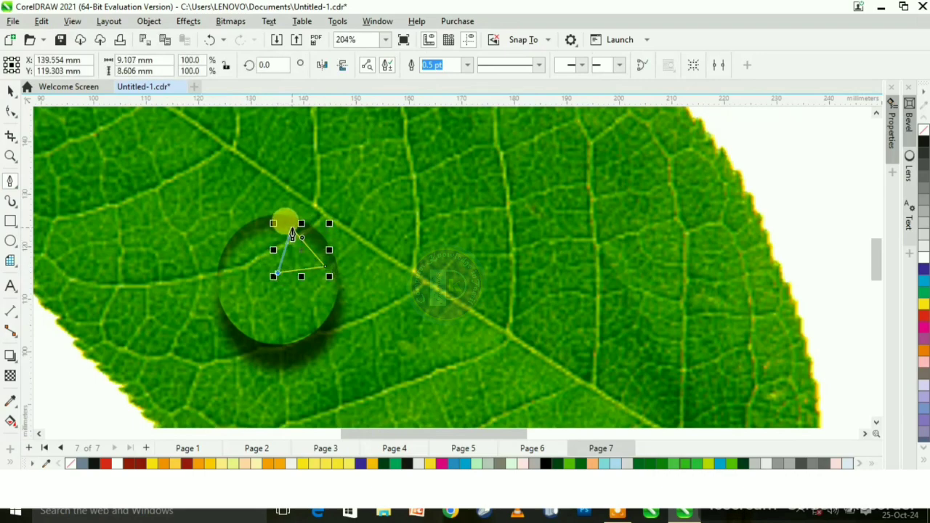
left_click(291, 231)
- Convert the triangle's outer side to a curve and bow it outward to follow the droplet's rim
left_click(10, 114)
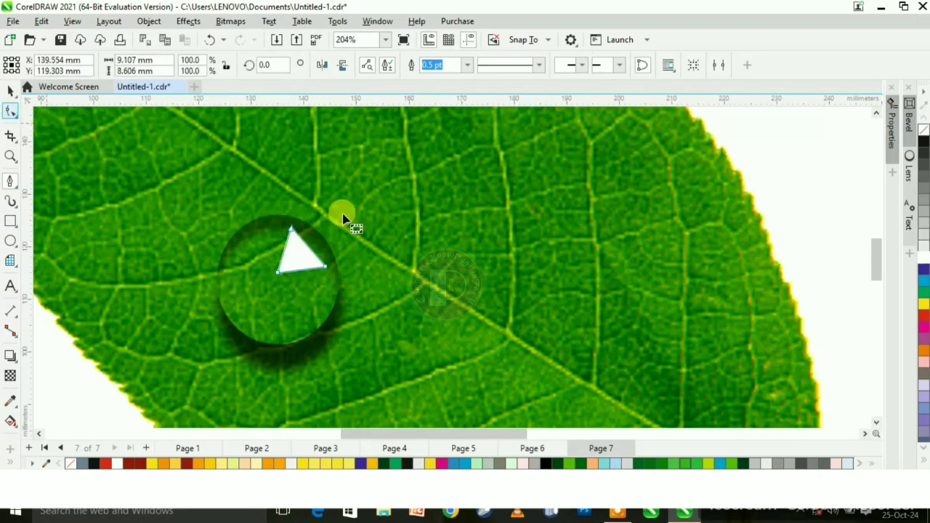
scroll(308, 213, "up", 2)
key("F10")
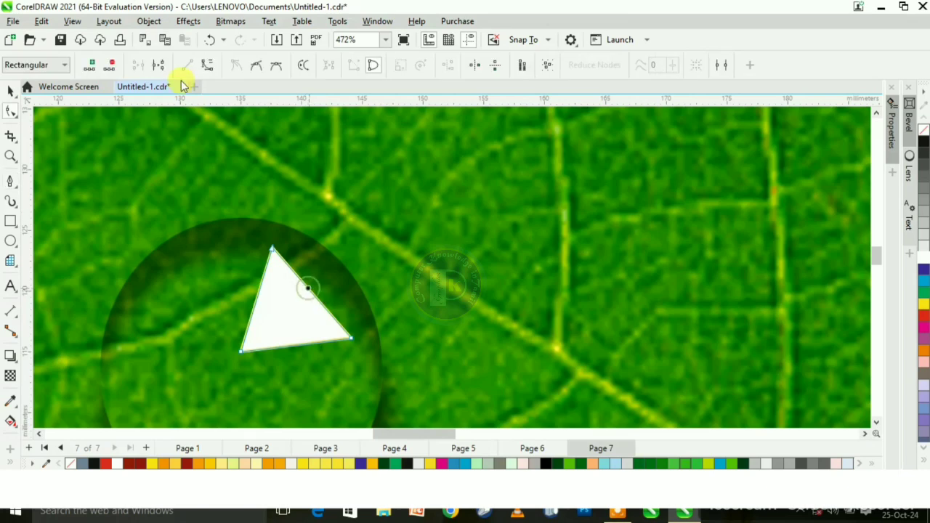
left_click(309, 291)
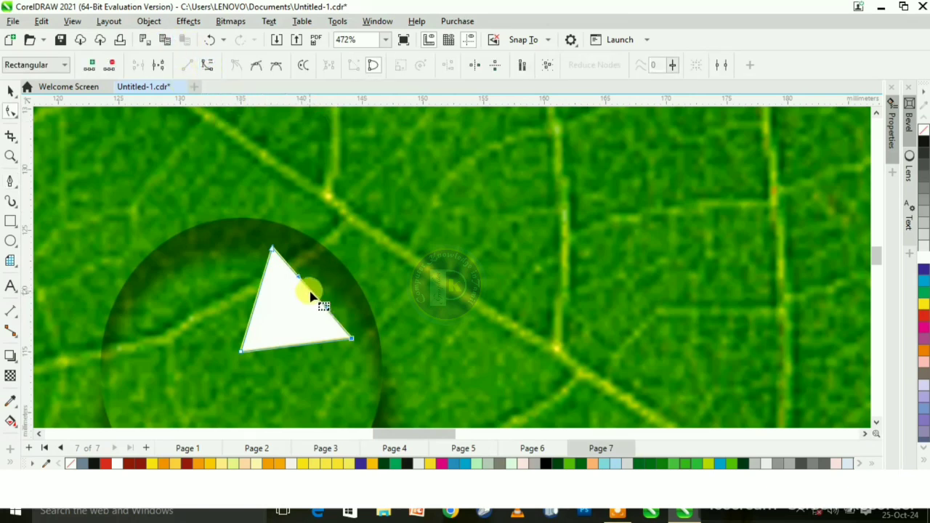
left_click_drag(312, 293, 323, 279)
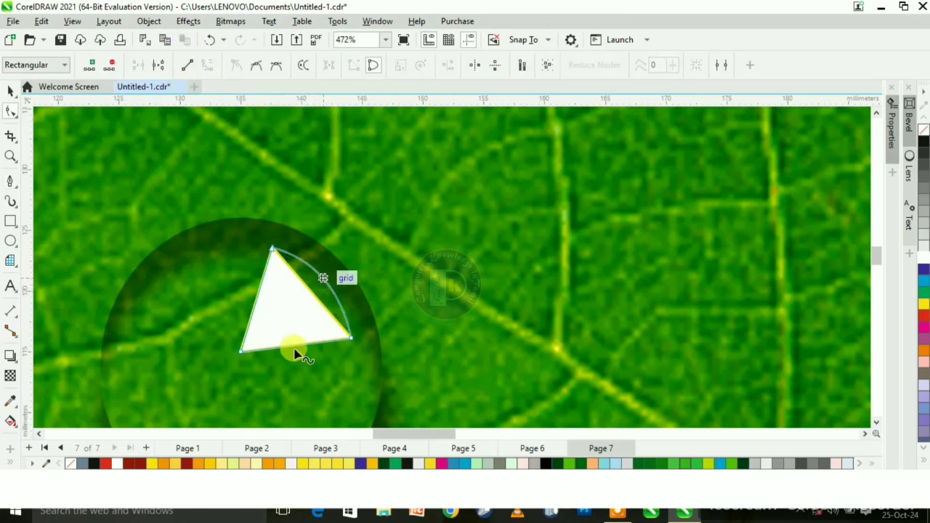
- Delete the triangle's innermost corner node and convert the straight inner edge to a curve
double_click(244, 354)
left_click(325, 302)
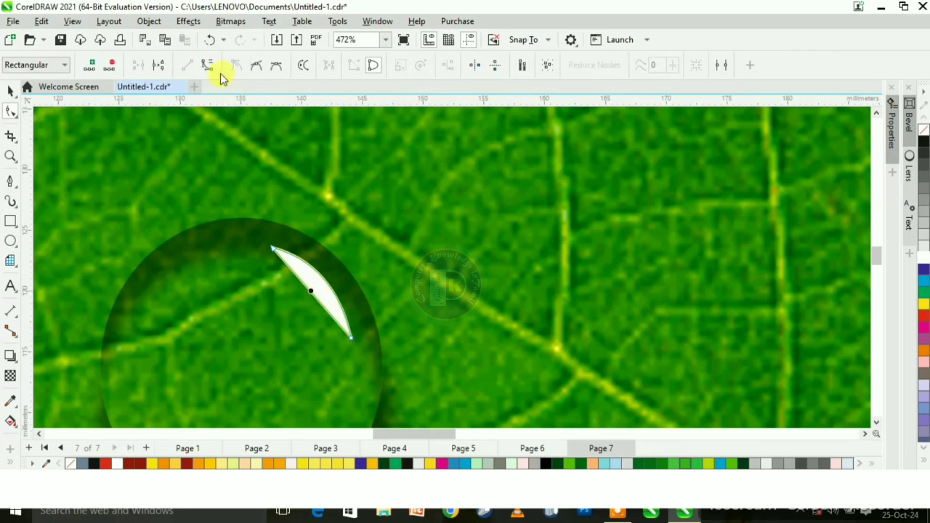
left_click(207, 64)
- Bow the highlight's inner edge outward with the Shape tool to thin the shape into a crescent
scroll(311, 290, "up", 1)
left_click(309, 302)
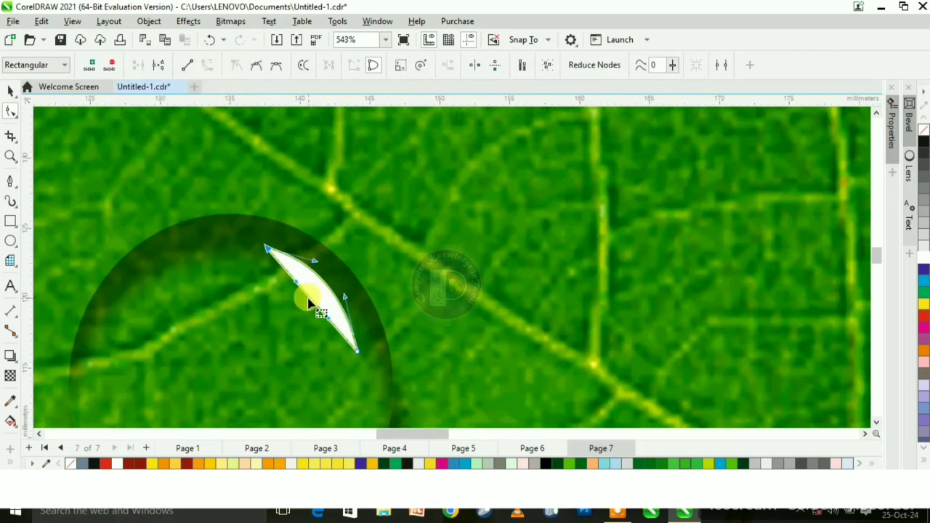
left_click(314, 300)
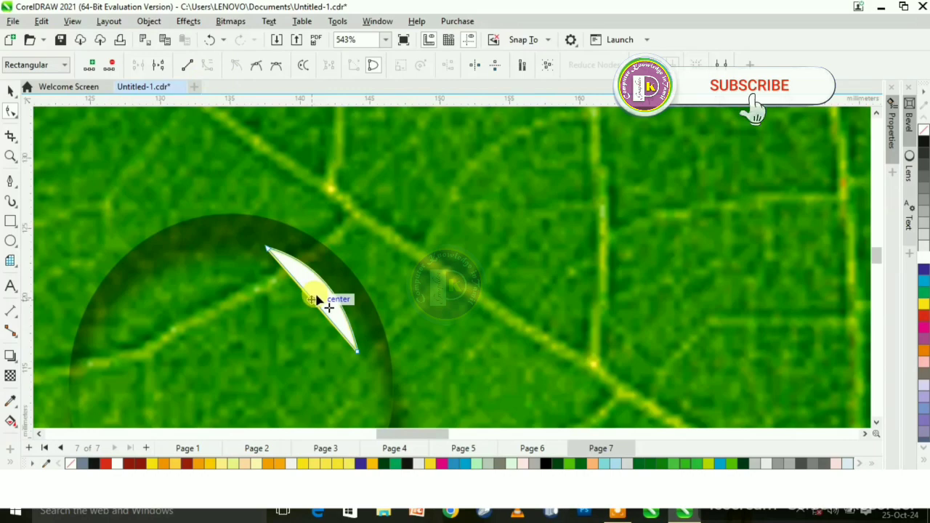
left_click_drag(317, 300, 391, 357)
scroll(239, 246, "up", 5)
scroll(329, 280, "down", 5)
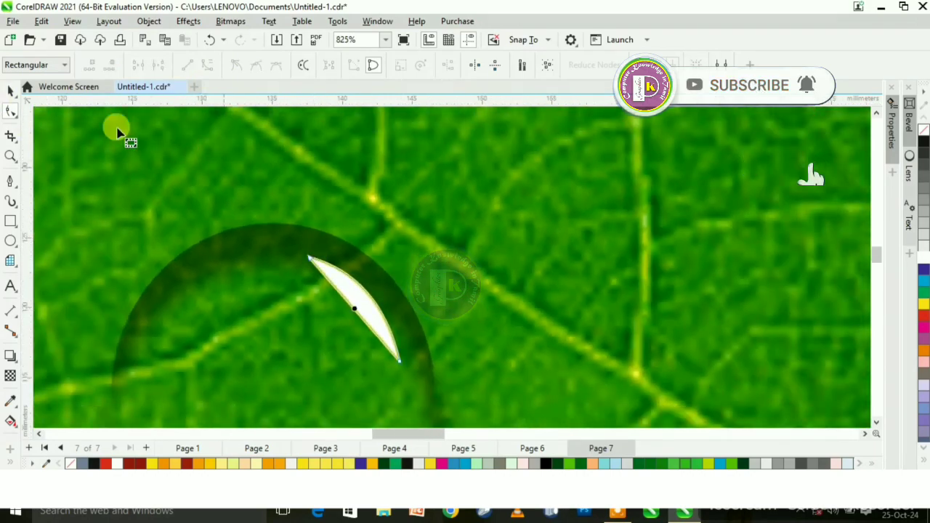
- Remove the outline from the white crescent highlight
key("space")
scroll(276, 218, "down", 4)
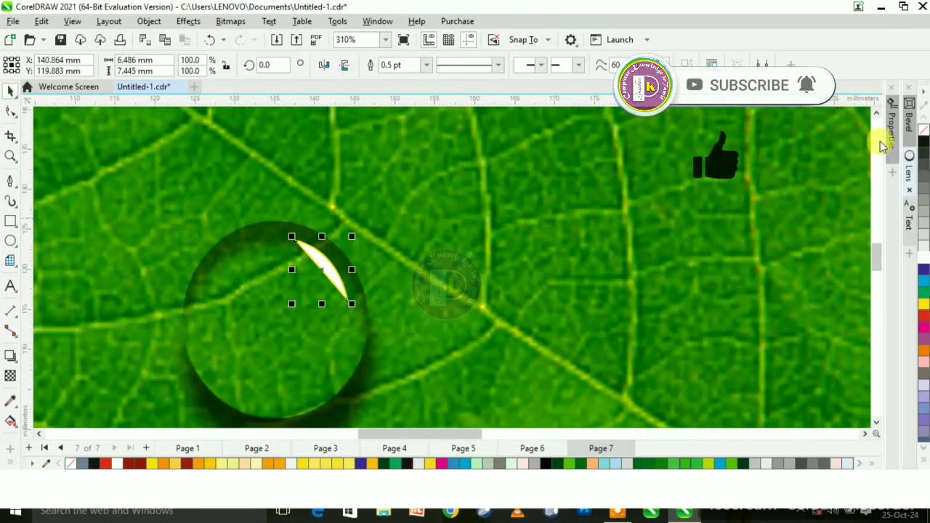
right_click(924, 133)
scroll(327, 263, "down", 2)
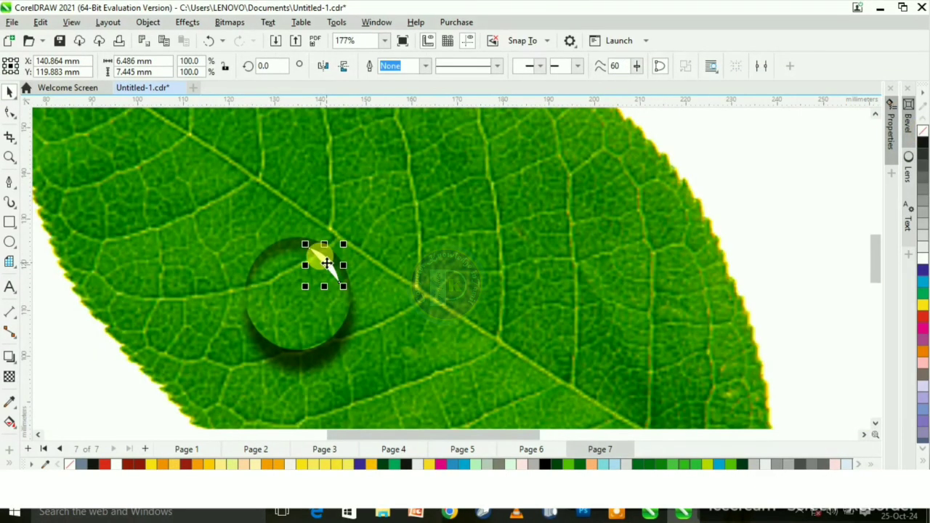
- Place a half-turned copy of the crescent in the droplet's lower part and rotate it further to follow the lower-left rim
left_click_drag(327, 263, 296, 328)
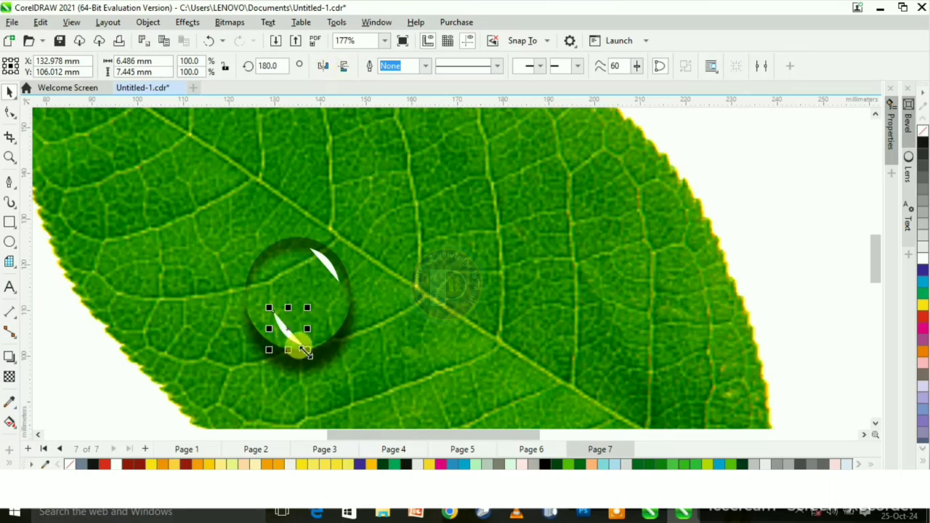
left_click(289, 330)
left_click_drag(311, 351, 253, 314)
left_click(299, 340)
scroll(299, 340, "up", 1)
scroll(266, 257, "down", 4)
key("Escape")
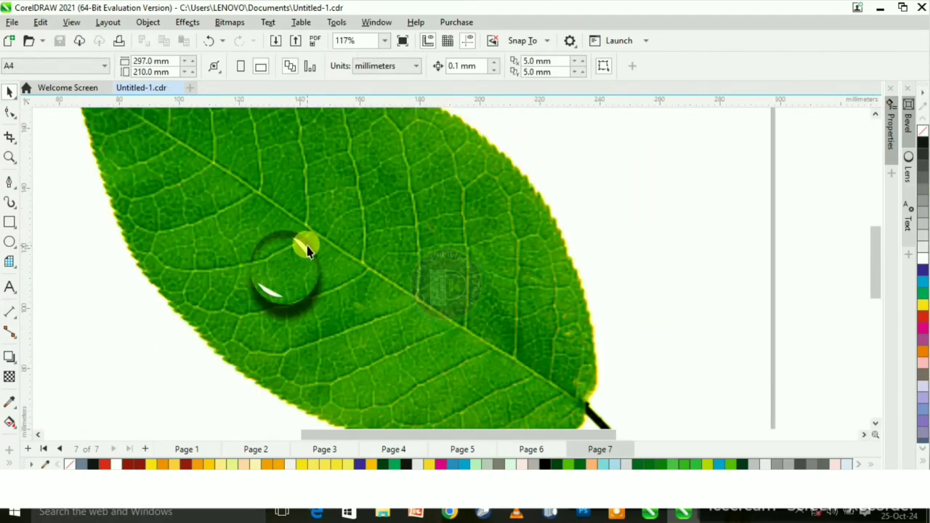
- Apply a linear transparency to the upper highlight so it fades from the outer rim toward the droplet's center
left_click_drag(304, 251, 280, 256)
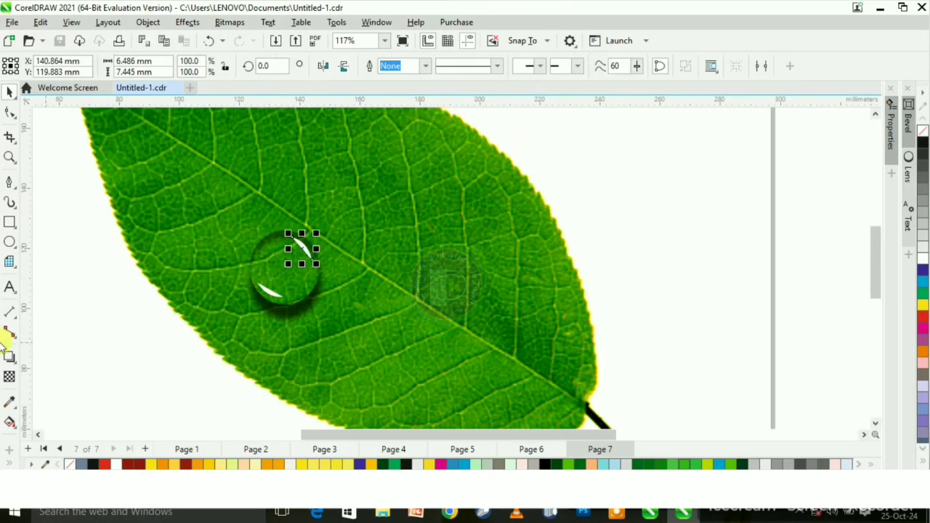
left_click(6, 380)
left_click_drag(316, 234, 270, 260)
scroll(292, 250, "up", 1)
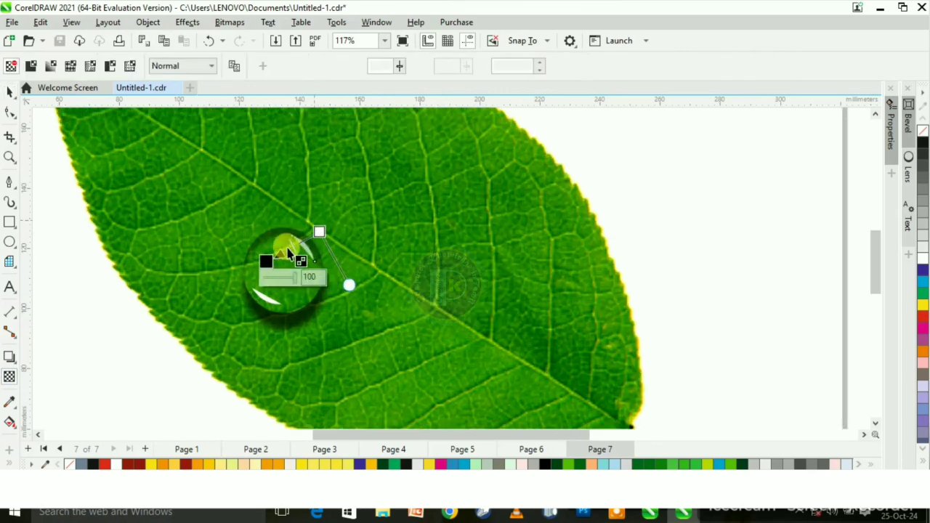
left_click_drag(319, 233, 312, 239)
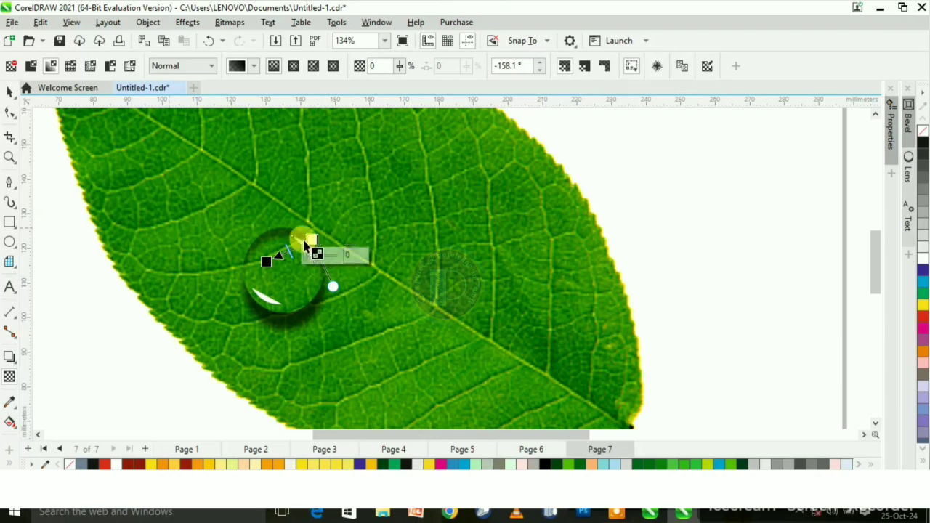
- Select all the droplet's objects and group them
scroll(291, 218, "down", 2)
key("space")
left_click_drag(89, 206, 414, 378)
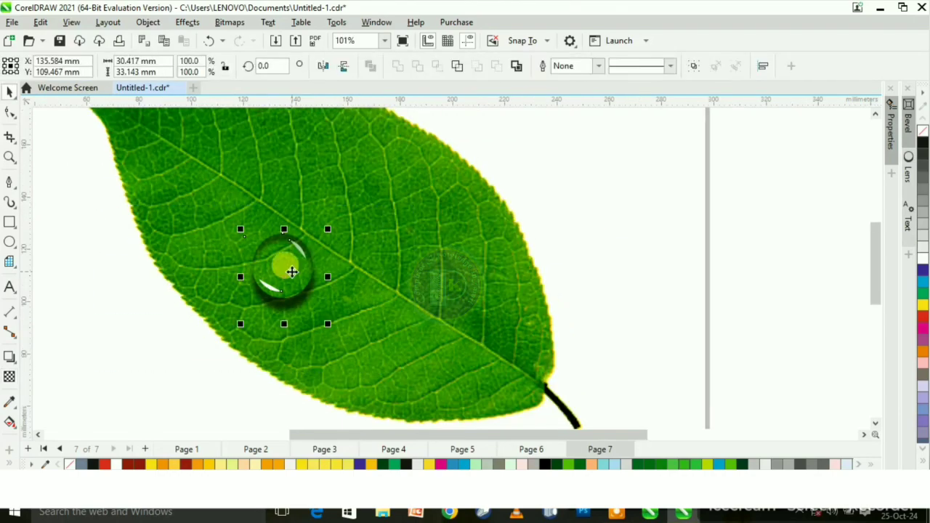
right_click(294, 276)
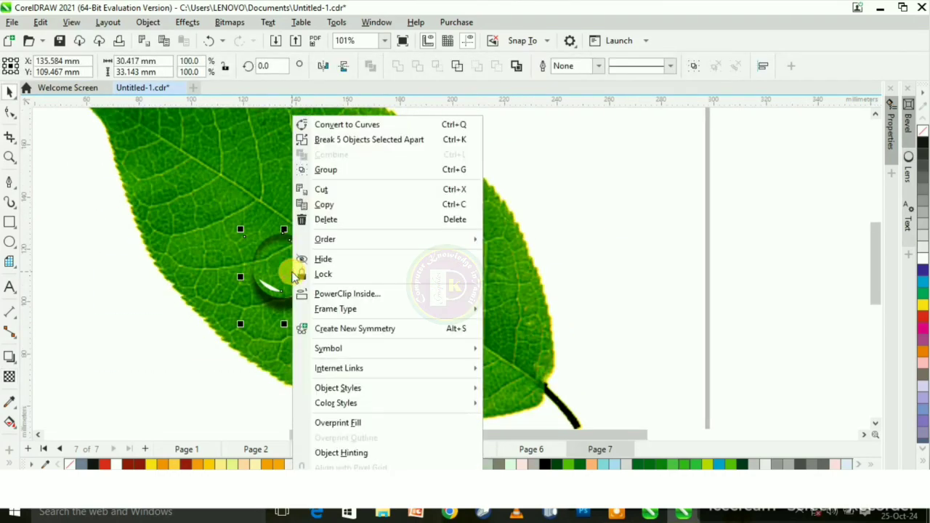
left_click(332, 171)
left_click(282, 263)
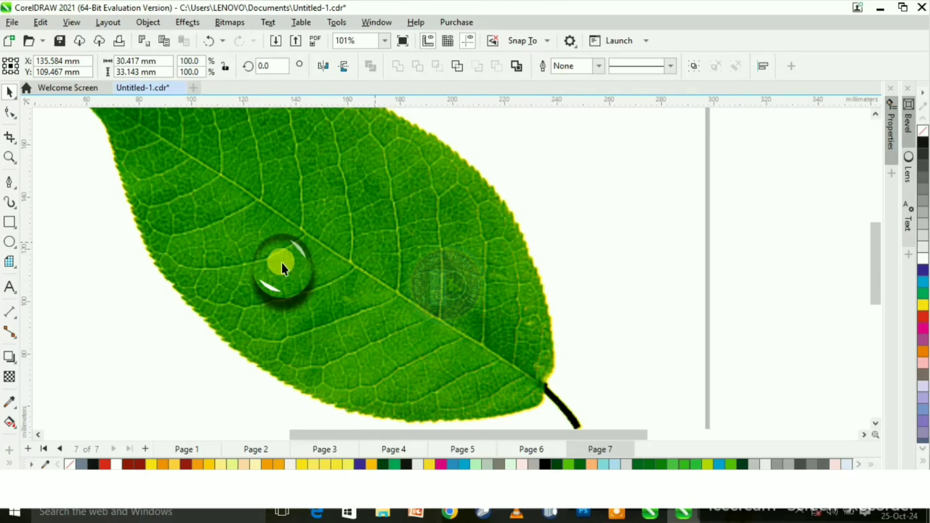
- Convert the droplet group to a 300 dpi CMYK Color (32-bit) bitmap with anti-aliasing and a transparent background
left_click(228, 26)
left_click(236, 36)
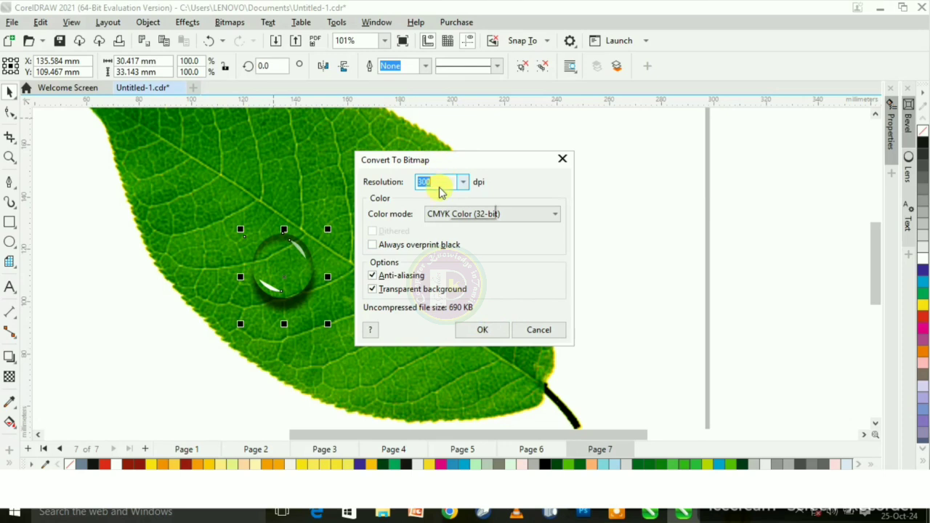
left_click(476, 332)
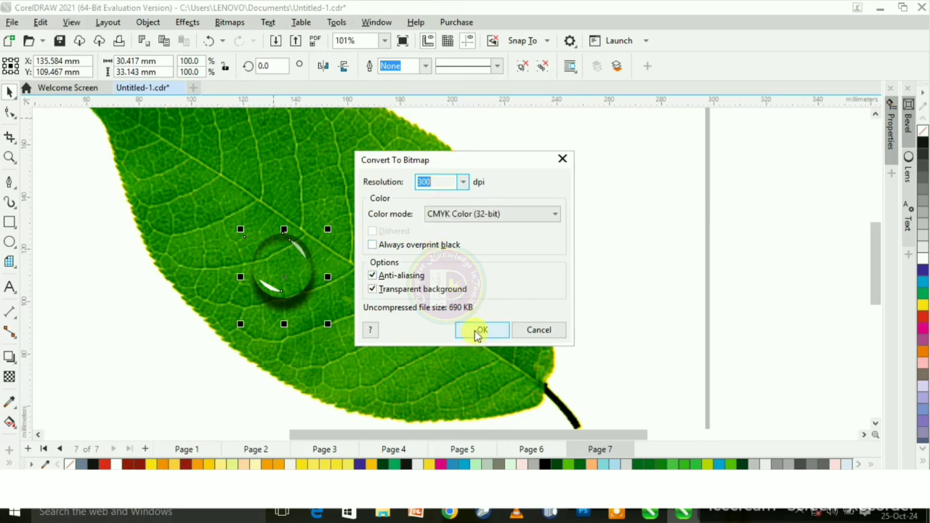
- Move the droplet bitmap across the midrib to the middle of the leaf
left_click(279, 273)
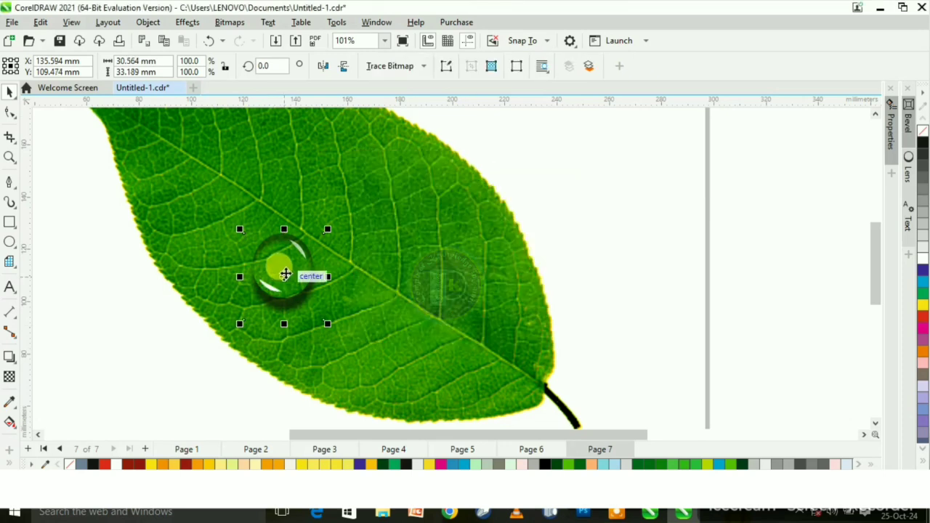
left_click_drag(285, 273, 363, 243)
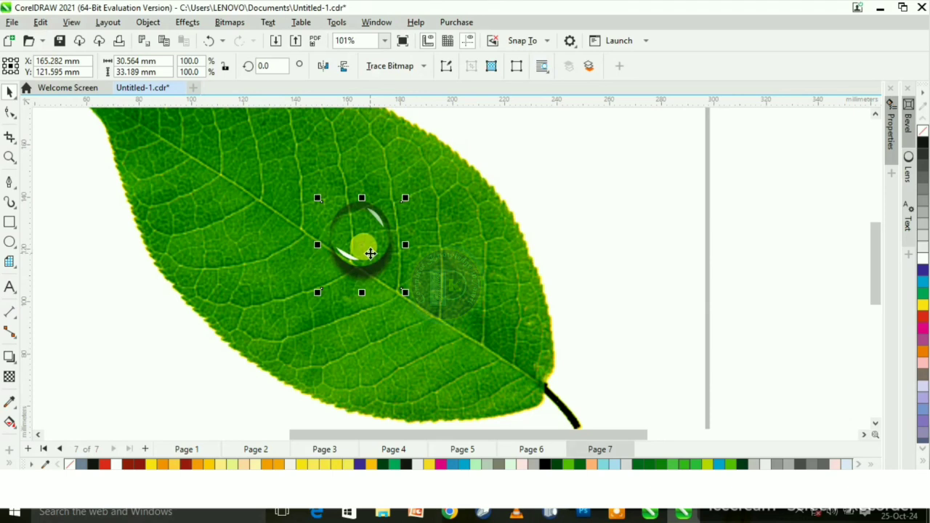
scroll(342, 247, "down", 2)
scroll(297, 182, "up", 1)
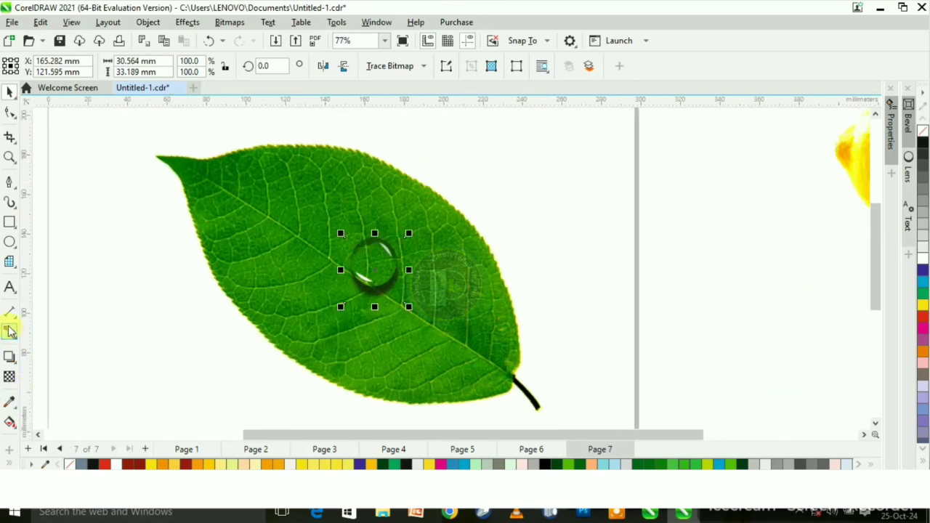
- Stretch the droplet's bottom downward with the Envelope tool to about 43 mm total height and move it below the midrib
left_click(8, 357)
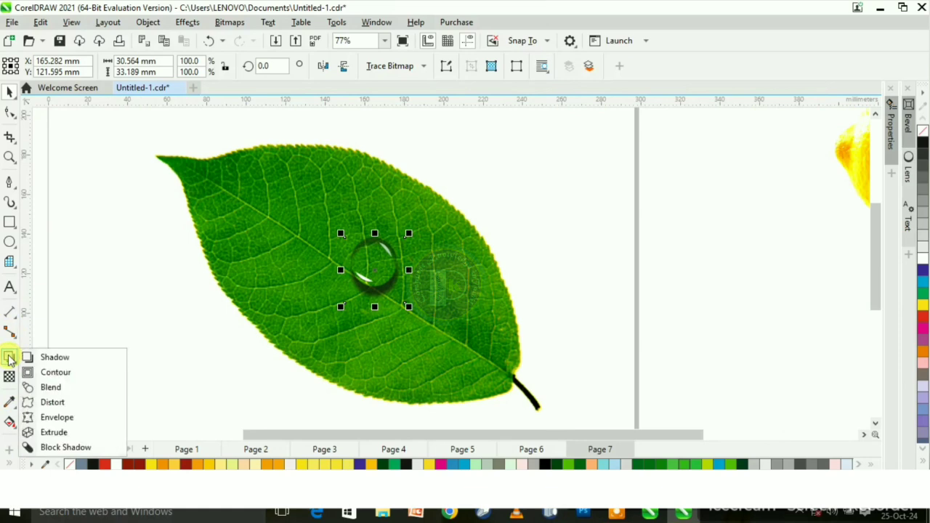
left_click(57, 418)
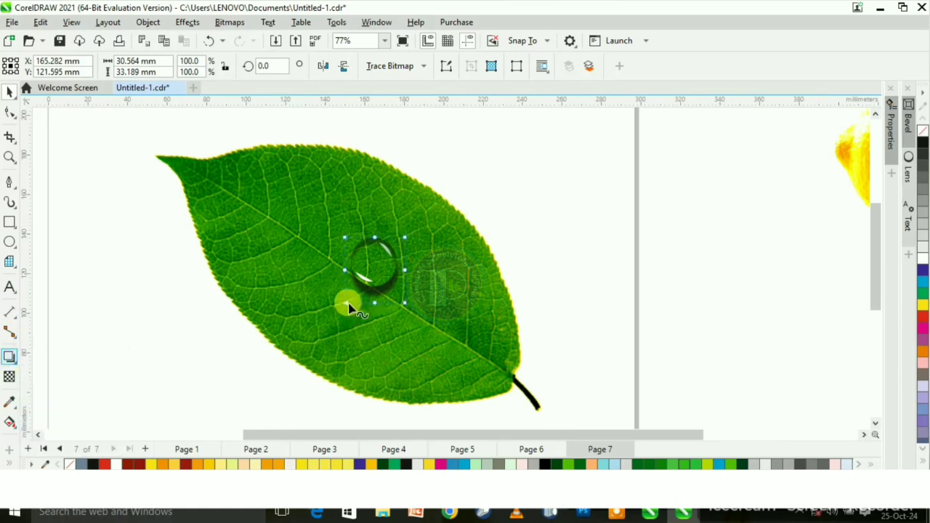
left_click_drag(376, 309, 373, 325)
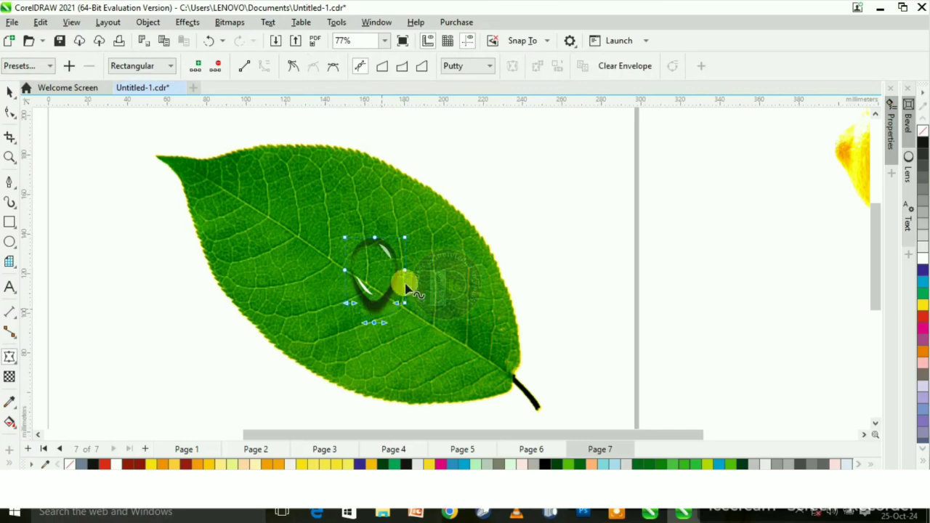
left_click(12, 91)
left_click_drag(373, 260, 370, 309)
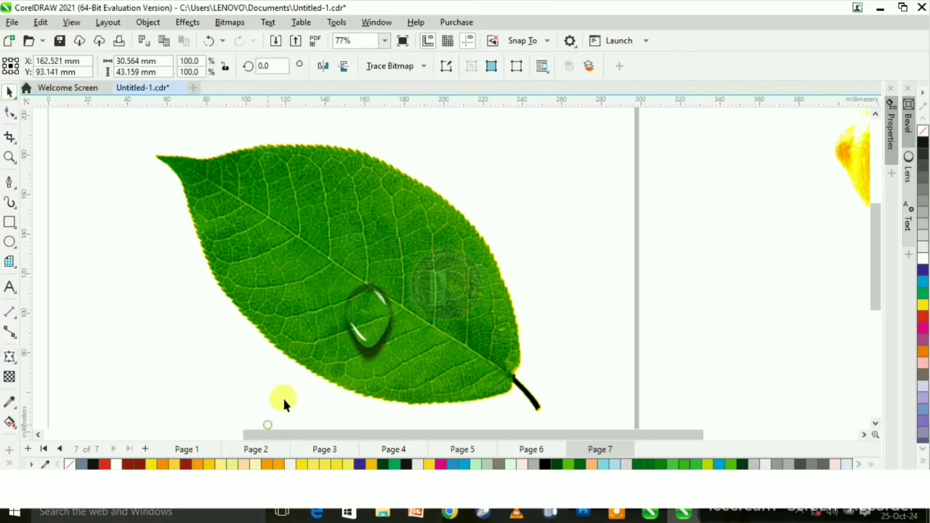
- Duplicate the stretched droplet, move the copy near the leaf's upper edge and scale it down to about 37%
scroll(374, 306, "down", 2)
scroll(382, 312, "up", 3)
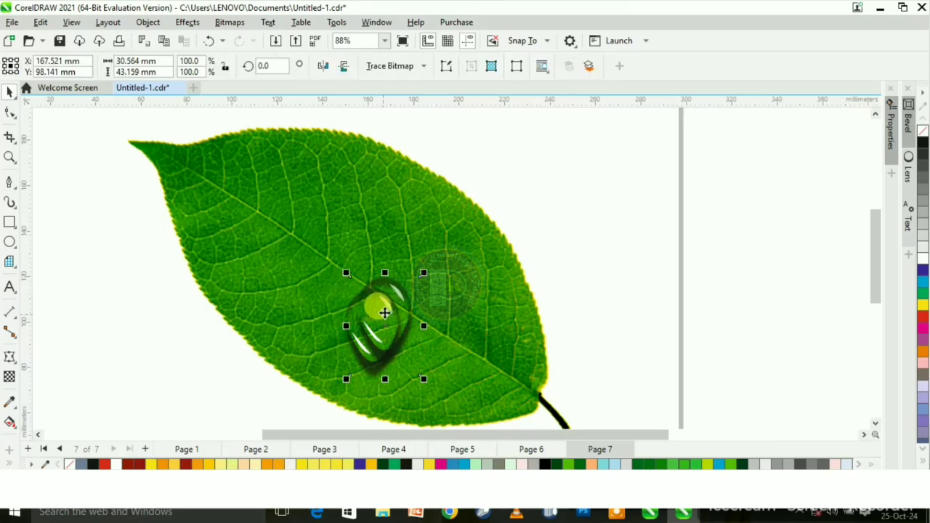
left_click_drag(383, 314, 331, 189)
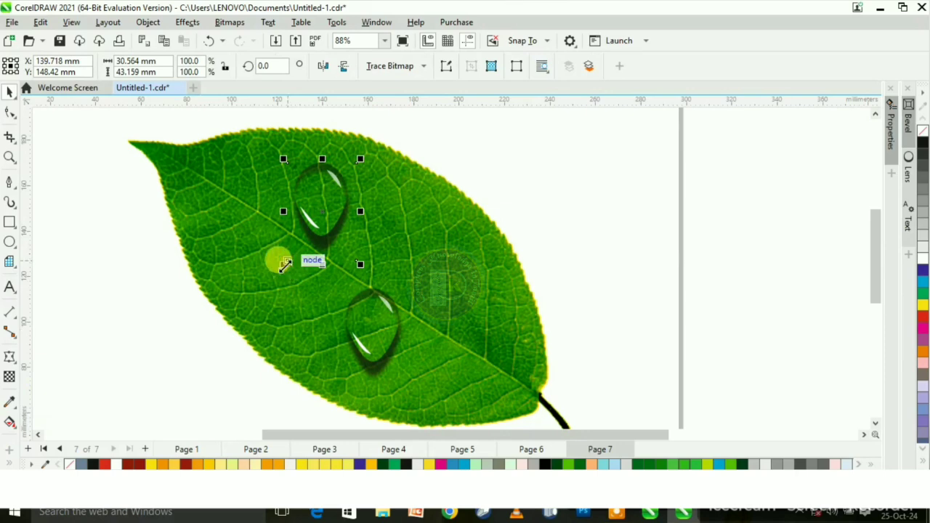
left_click_drag(285, 264, 333, 200)
left_click(383, 177)
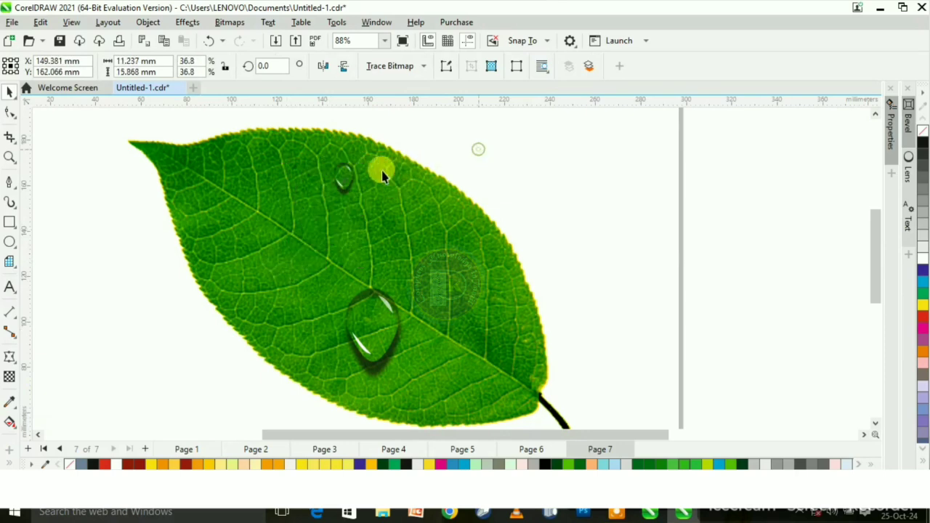
- Place another droplet copy, scaled to about 65%, beside the midrib's left part and rotate it to about 342 degrees
left_click(346, 182)
left_click_drag(346, 182, 327, 314)
left_click(302, 254)
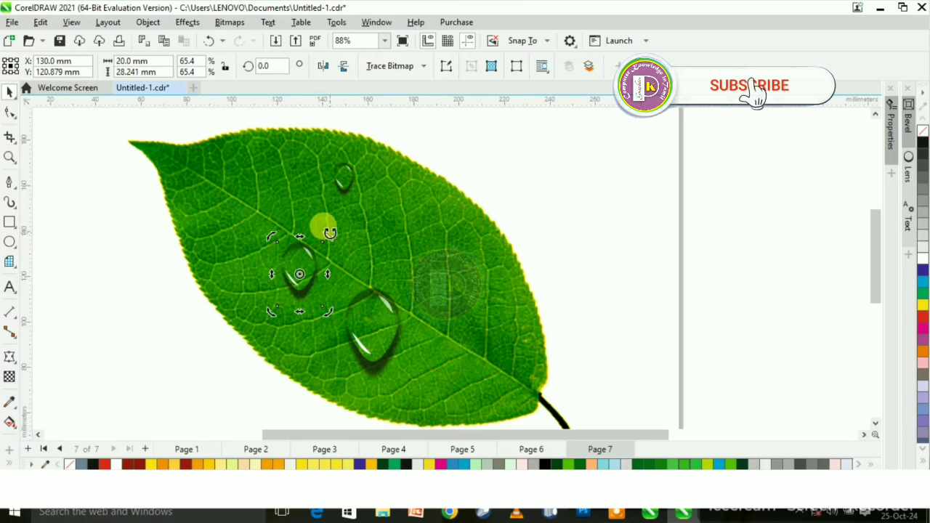
left_click_drag(327, 236, 343, 242)
left_click(367, 244)
- Duplicate the tilted droplet with a 5 mm offset in both directions
scroll(318, 243, "down", 2)
scroll(318, 248, "up", 2)
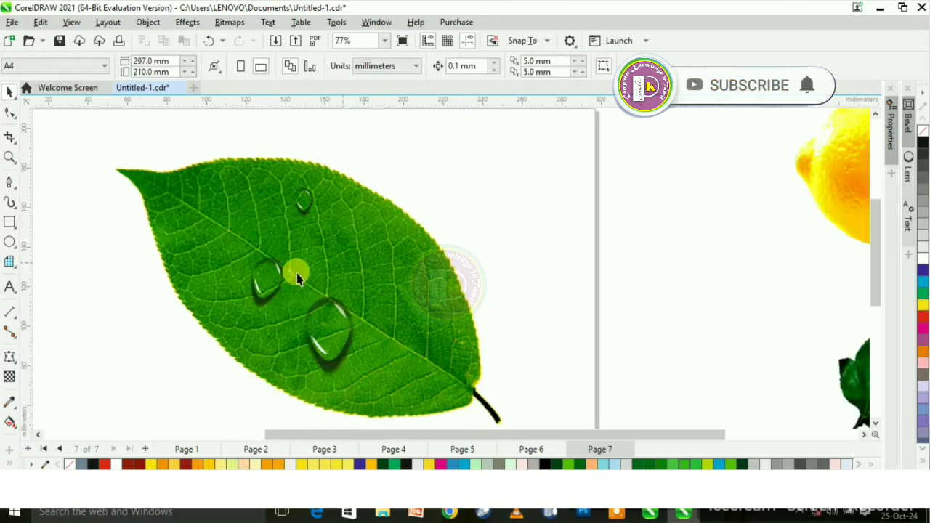
left_click(267, 274)
left_click_drag(267, 275, 276, 265)
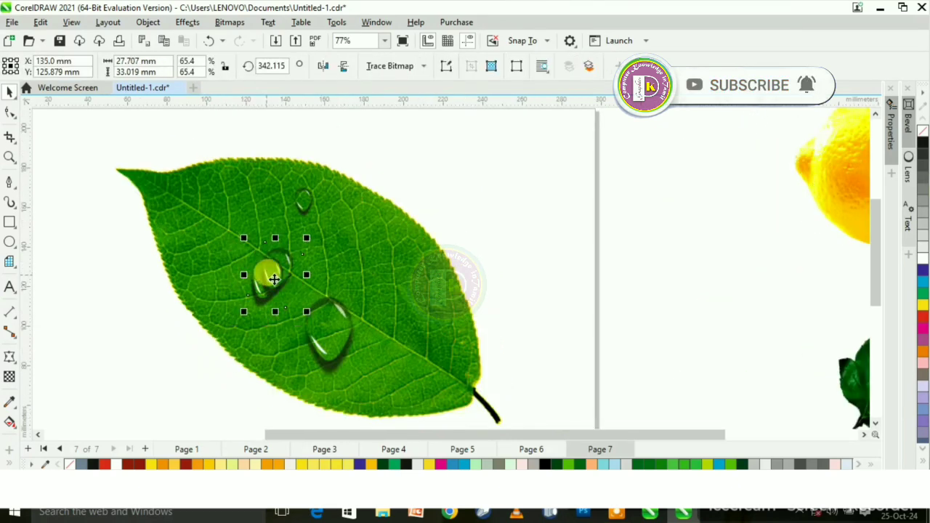
- Bring the red rose image over to the leaf, enlarge it and shift it to the leaf's stem end
left_click(839, 392)
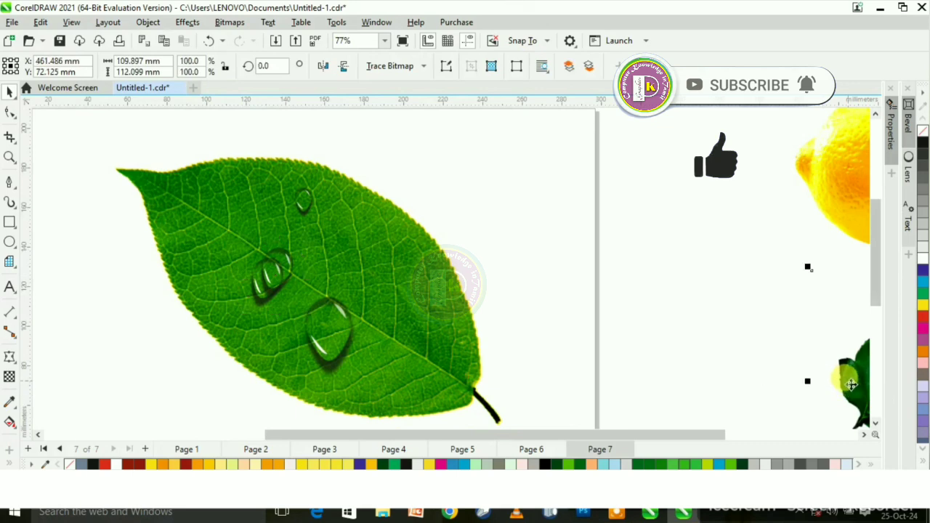
left_click_drag(791, 365, 393, 350)
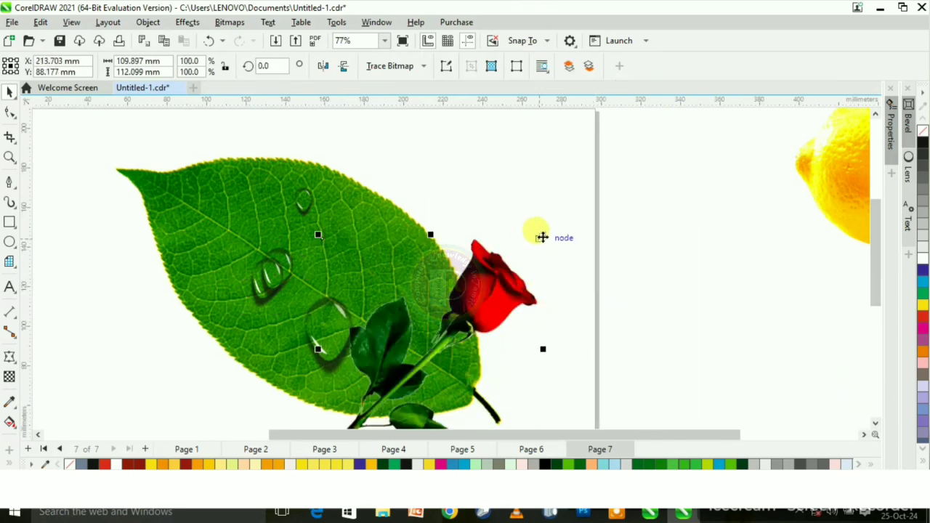
left_click_drag(544, 234, 594, 178)
left_click_drag(504, 264, 587, 255)
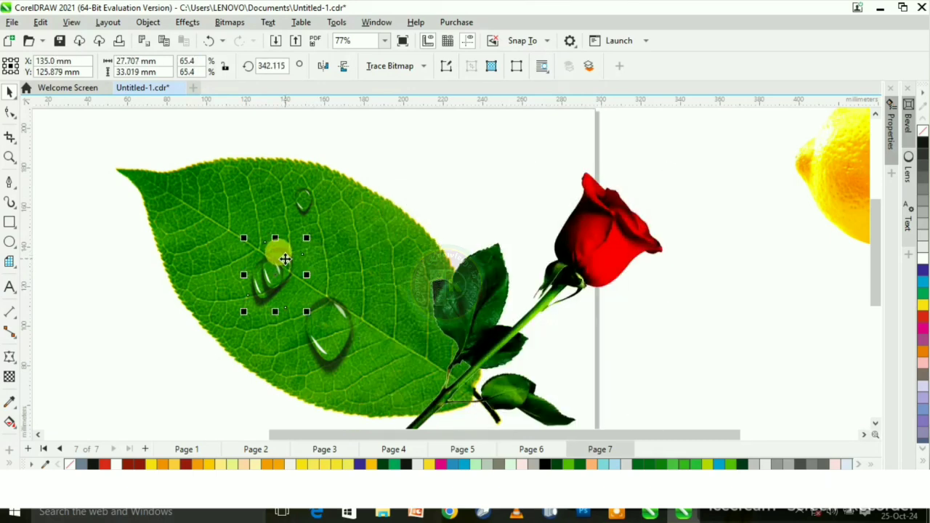
- Move the duplicated droplet onto the rose bud, then rotate, shrink and position it on the lower petal
left_click_drag(285, 258, 612, 237)
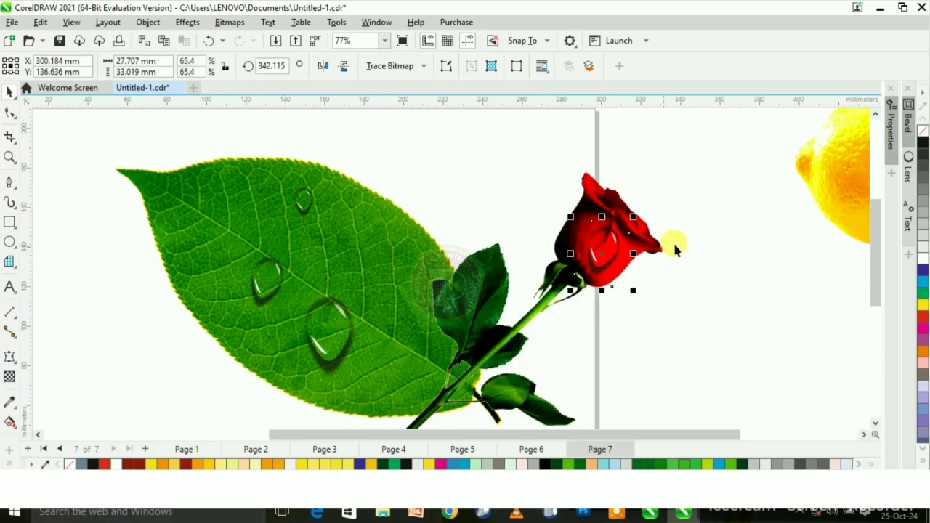
scroll(673, 241, "up", 2)
left_click(560, 248)
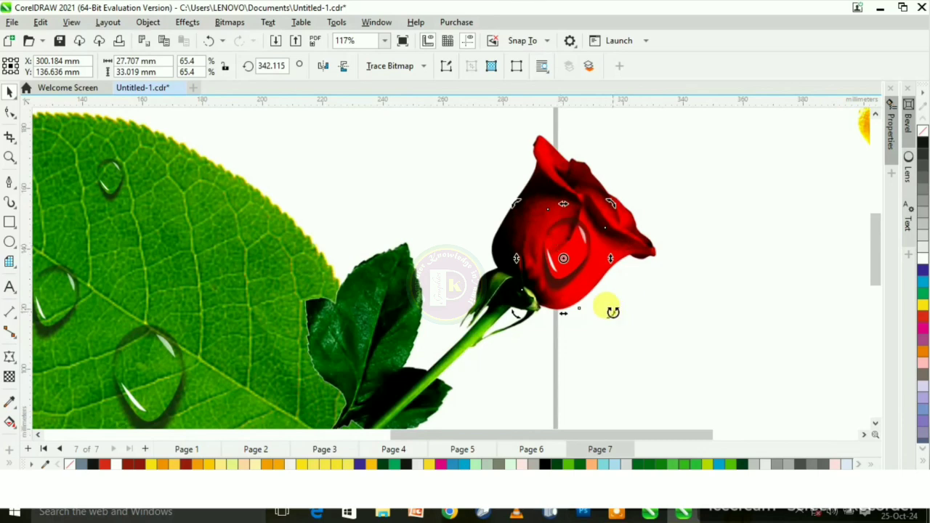
left_click_drag(612, 311, 629, 272)
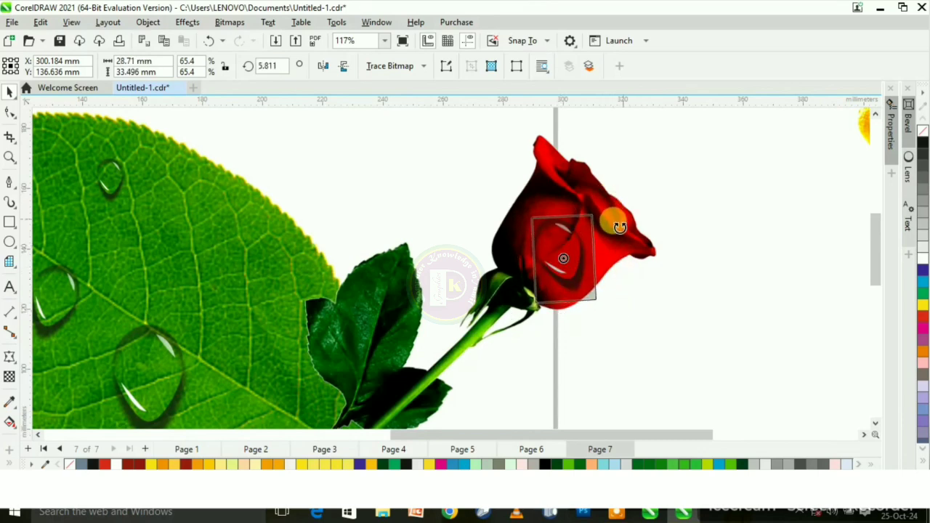
left_click_drag(619, 228, 622, 235)
left_click_drag(572, 266, 588, 285)
left_click_drag(620, 228, 609, 259)
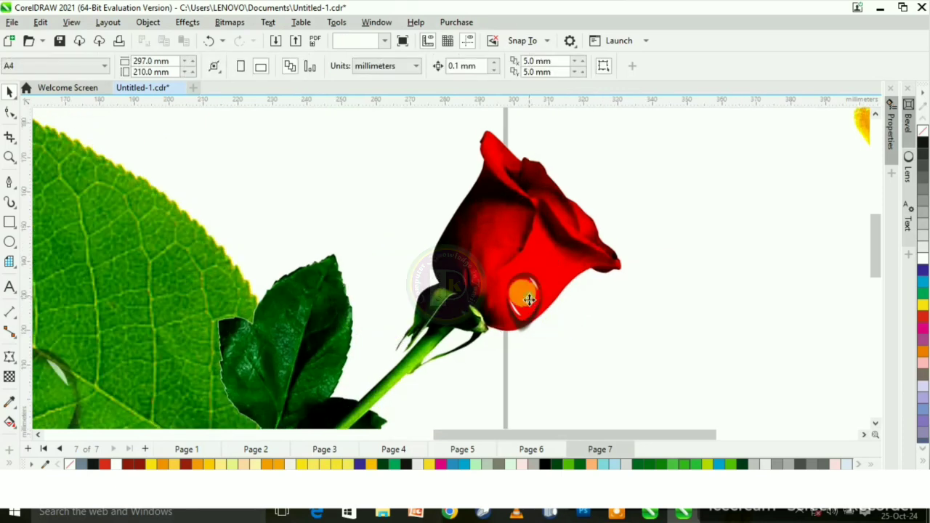
- Shrink the droplet on the rose's lower petal and shift it slightly toward the petal's upper right
left_click(524, 296)
left_click_drag(494, 342, 561, 321)
left_click(530, 290)
left_click(541, 287)
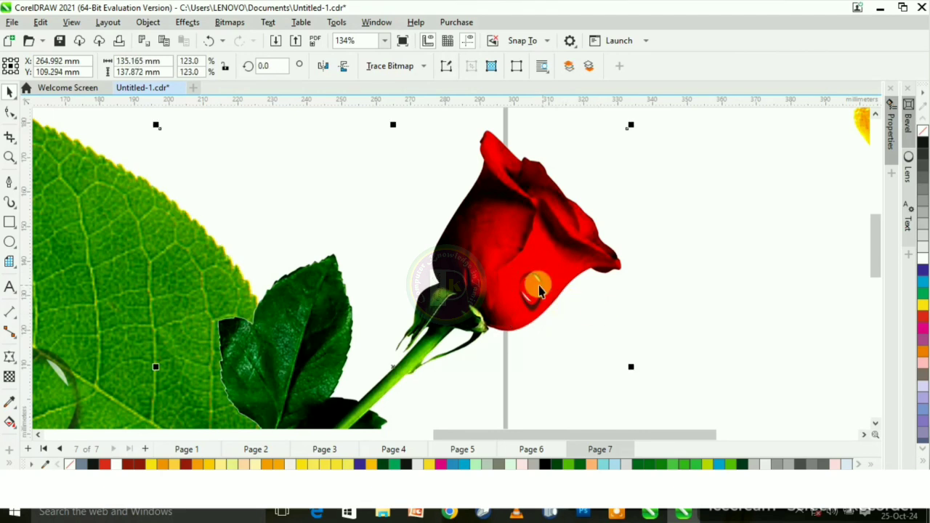
- Place a copy of the rose droplet just above the first one, scaled to about 20.6% (about 6.6 × 9.1 mm)
left_click(539, 286)
left_click_drag(539, 286, 556, 275)
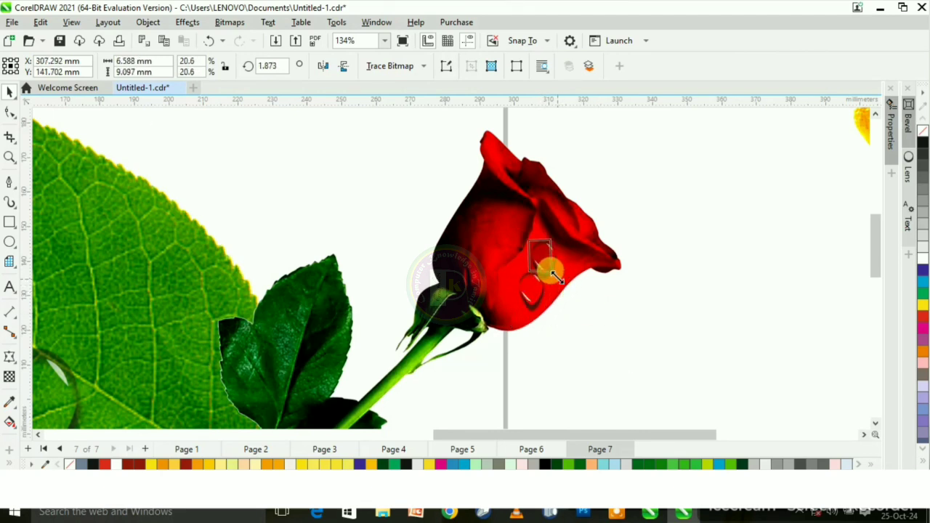
left_click(540, 264)
scroll(359, 285, "down", 3)
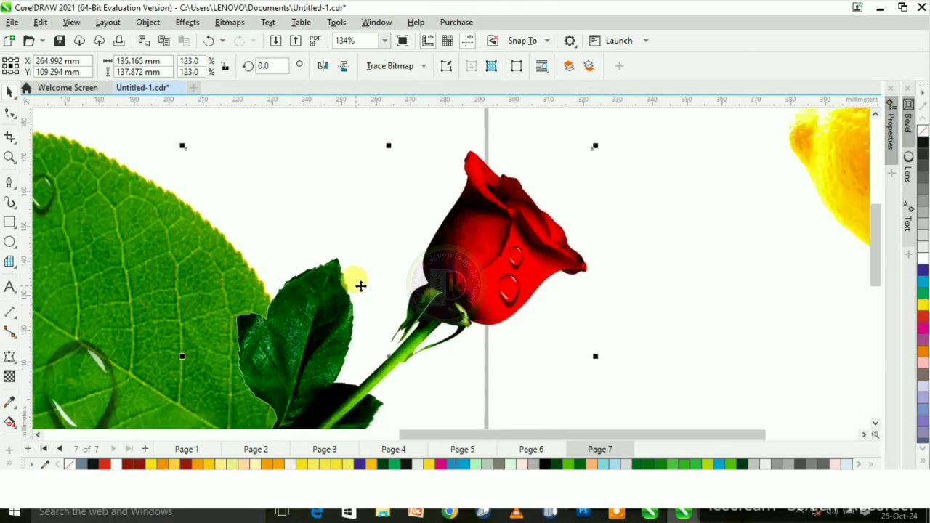
scroll(383, 244, "up", 5)
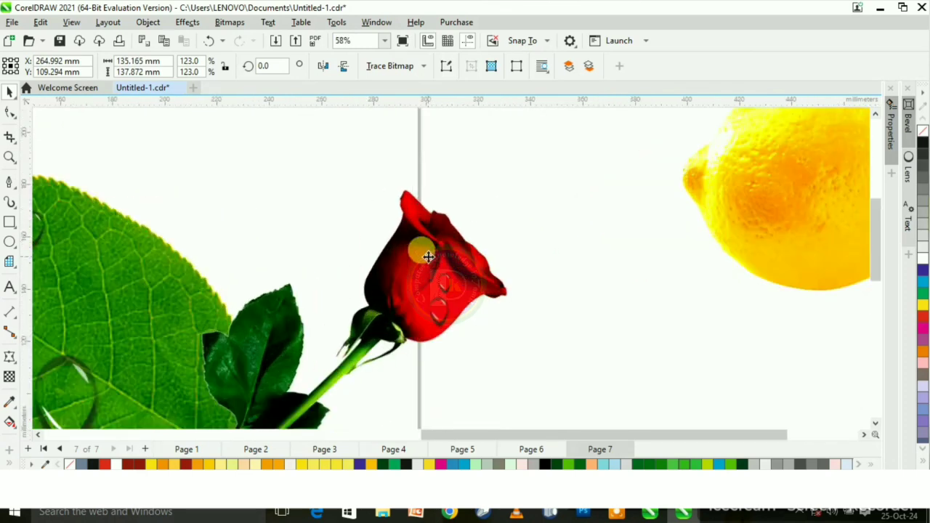
- Copy the smaller rose droplet onto the bud's upper-left petal and reshape it into a rounder drop with the Envelope tool
left_click(456, 288)
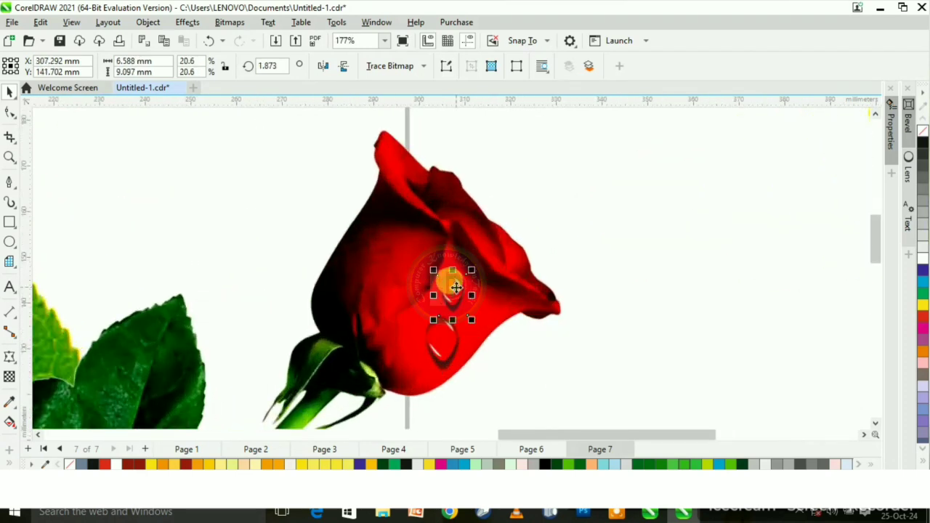
left_click_drag(456, 288, 412, 260)
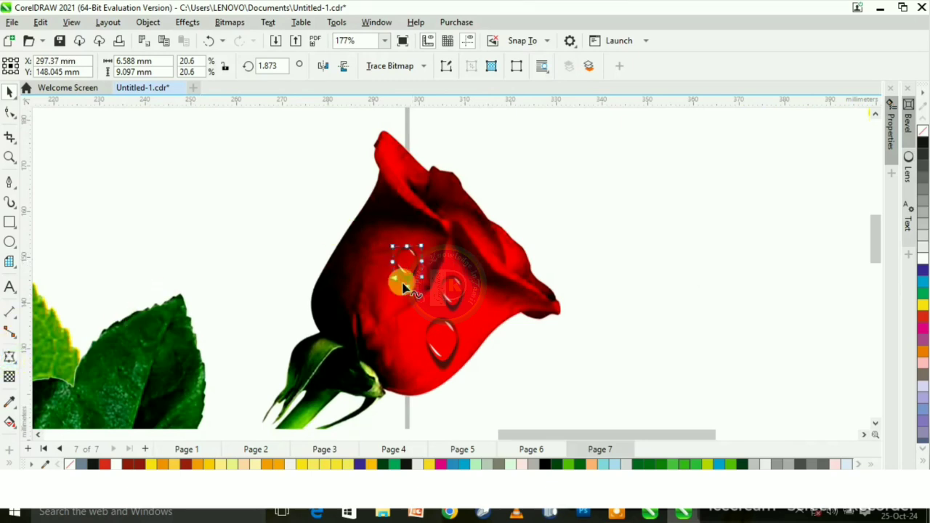
left_click(405, 283)
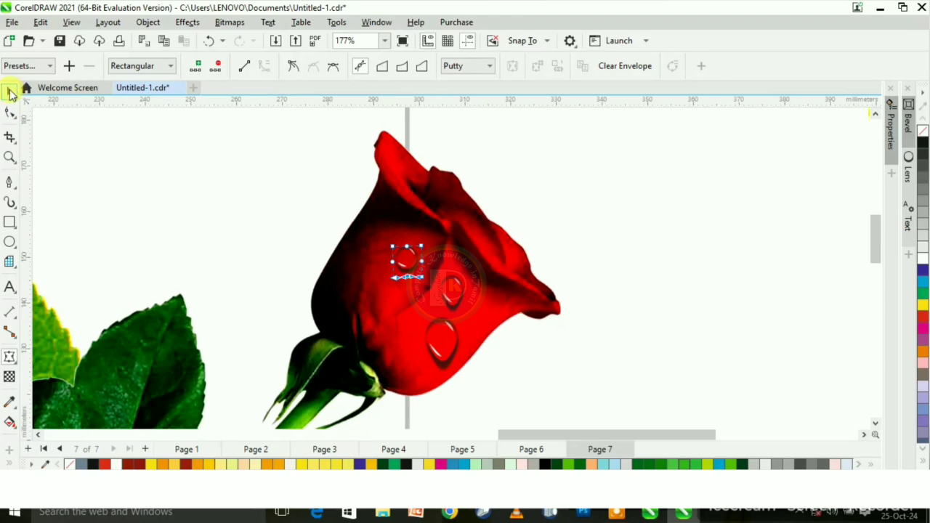
left_click(600, 216)
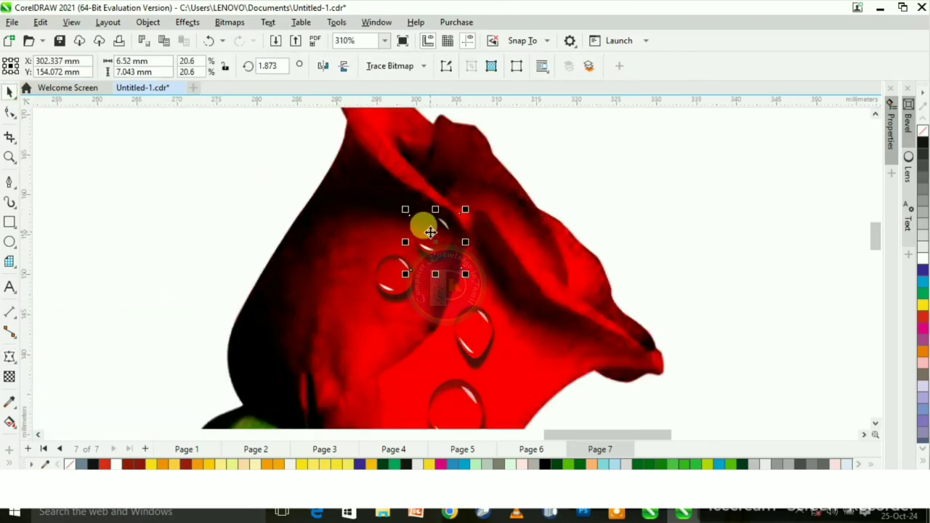
- Copy the round droplet below itself and reshape it with the Envelope tool into a sideways teardrop about 9.2 × 7.1 mm
left_click_drag(430, 232, 431, 351)
left_click(11, 358)
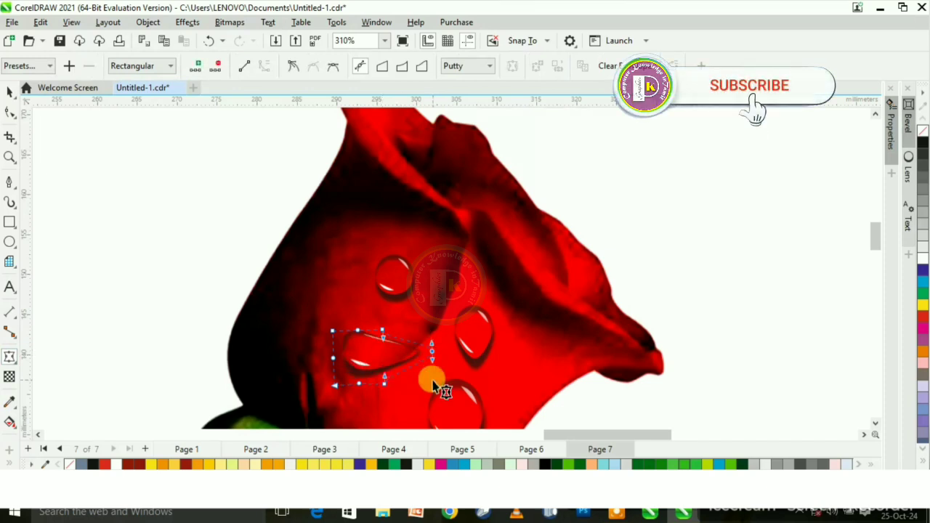
left_click_drag(431, 354, 404, 352)
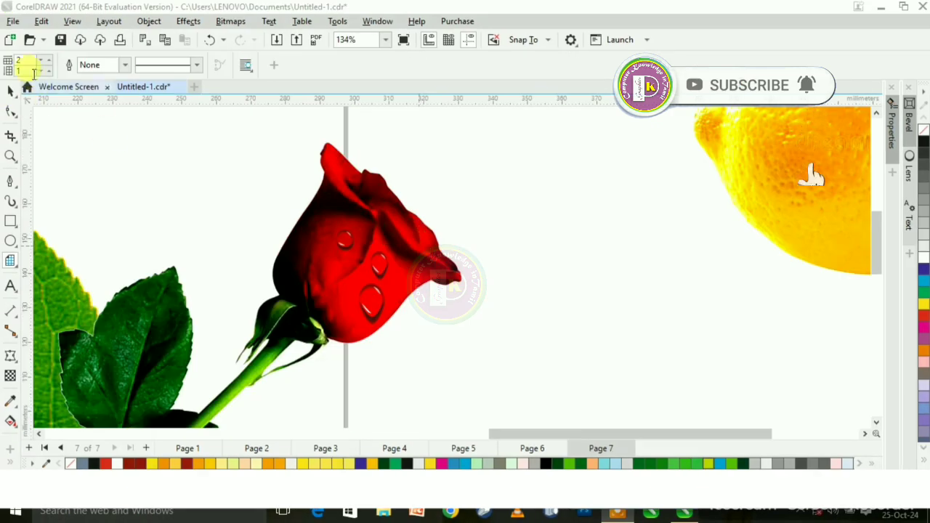
left_click(16, 93)
- Move the lemon image next to the rose and place two copies of the rose's lower droplet on it
scroll(452, 288, "down", 1)
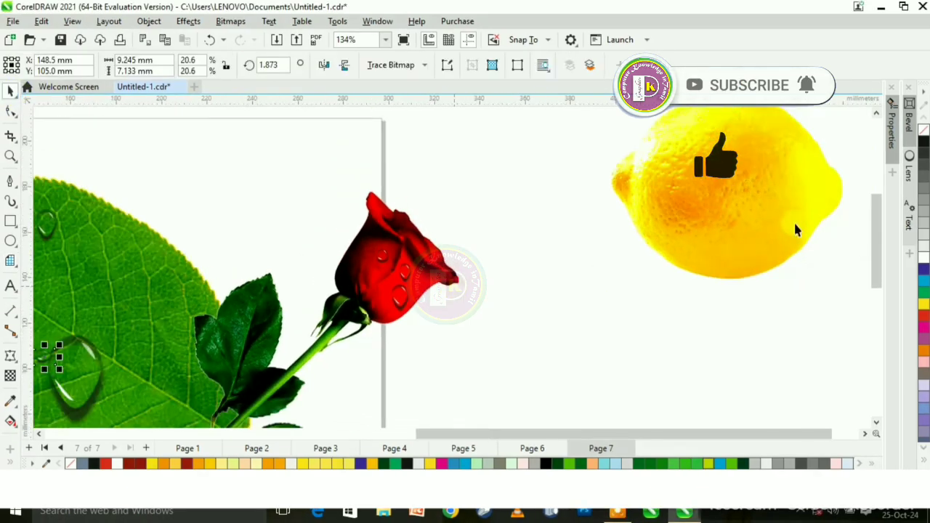
left_click_drag(699, 212, 605, 239)
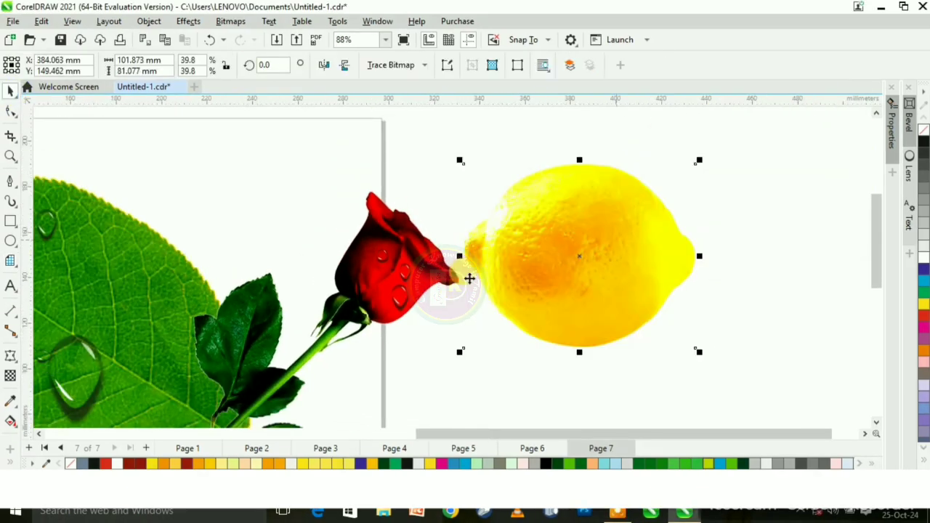
left_click(403, 296)
left_click_drag(402, 296, 604, 247)
key("ctrl+d")
- Reshape the lemon's right droplet into a rounder drop by flattening its lower end with the Envelope tool
left_click(11, 358)
scroll(637, 242, "up", 7)
left_click_drag(548, 298, 548, 281)
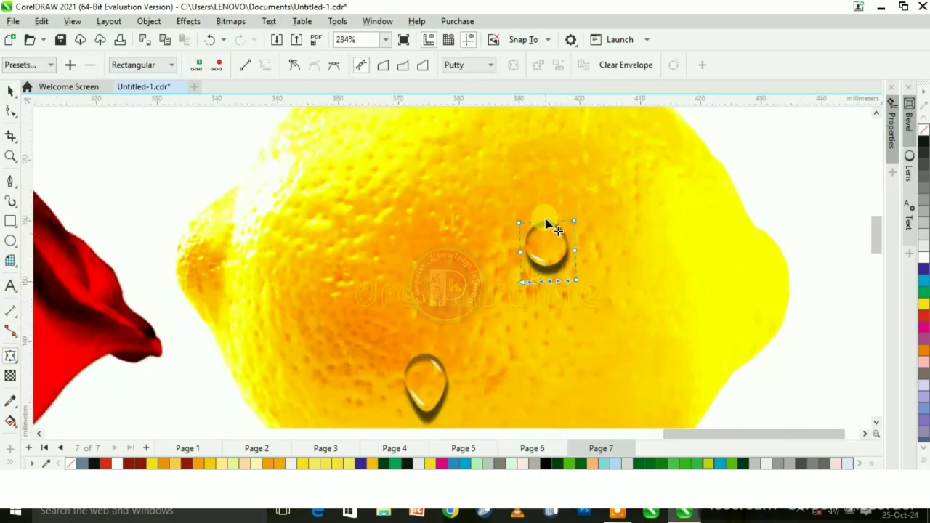
- Place a small copy of the round droplet on the upper-left part of the lemon
scroll(546, 223, "down", 4)
left_click(11, 91)
left_click_drag(546, 220, 453, 210)
scroll(743, 192, "down", 6)
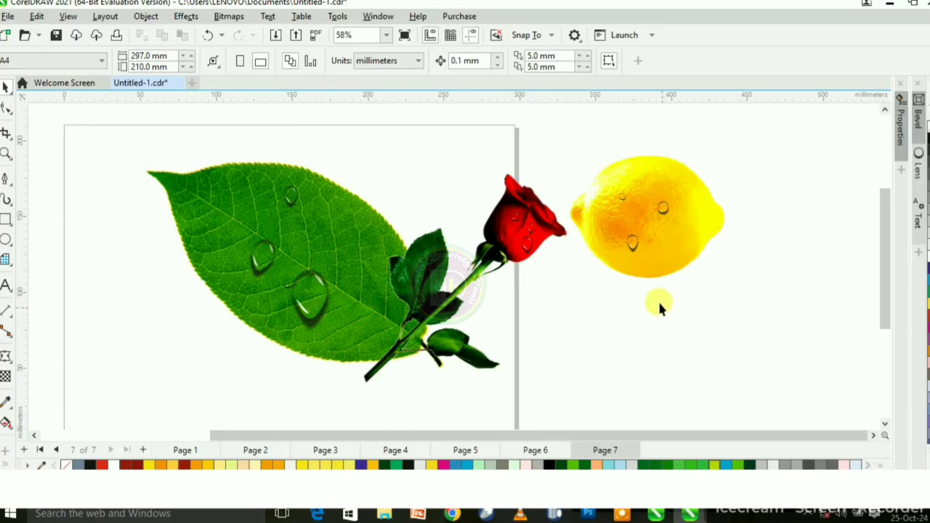